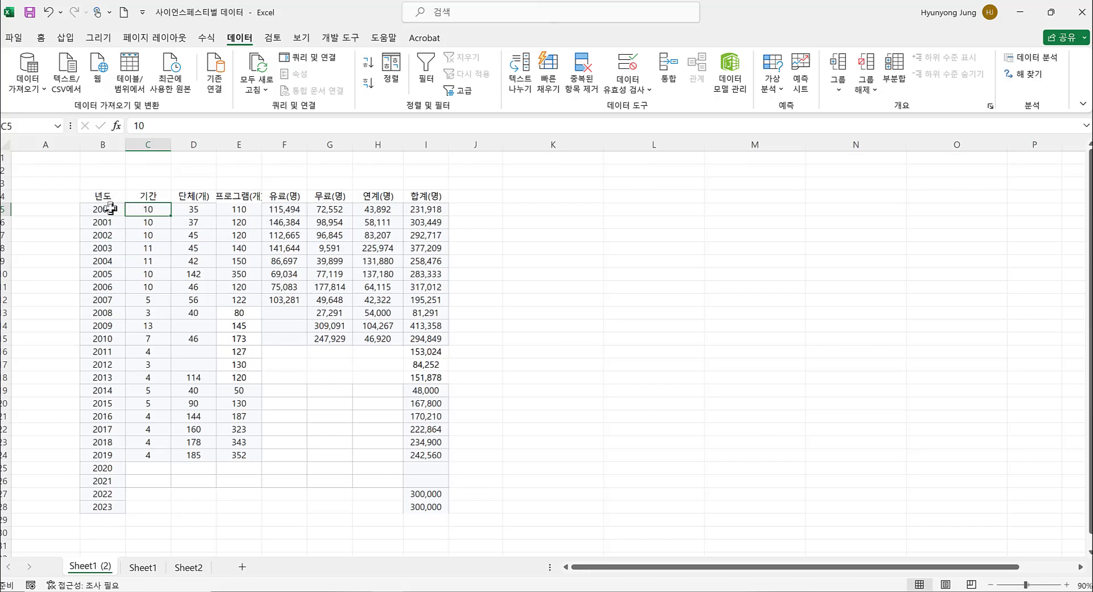
Examine the 년도 and 합계(명) columns for 2000 to 2023, including the total cells for 2020 and 2021.
drag(110, 208, 95, 505)
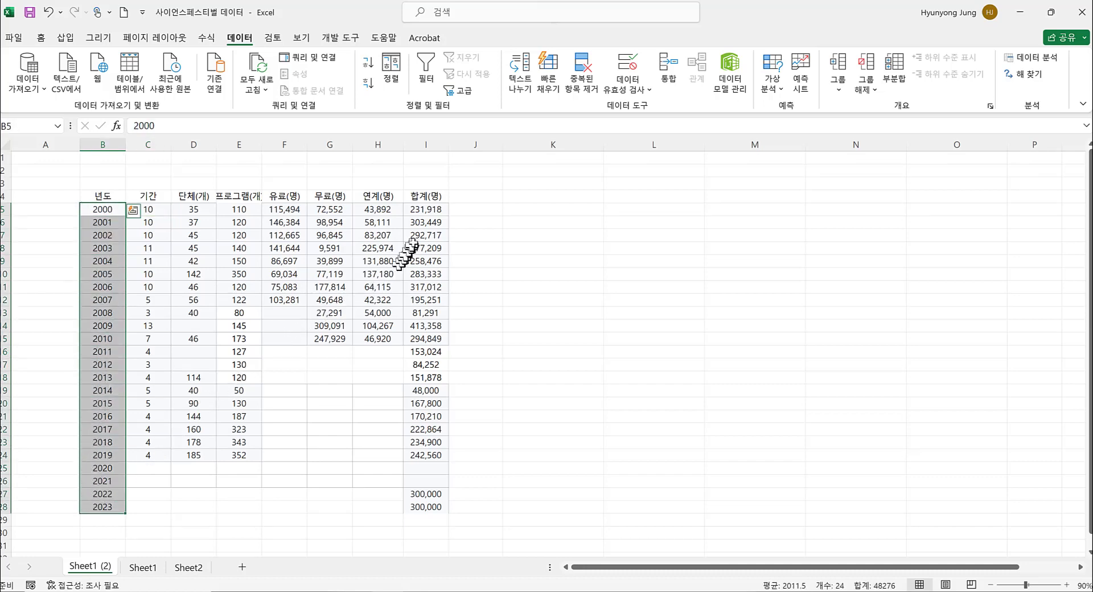
click(424, 211)
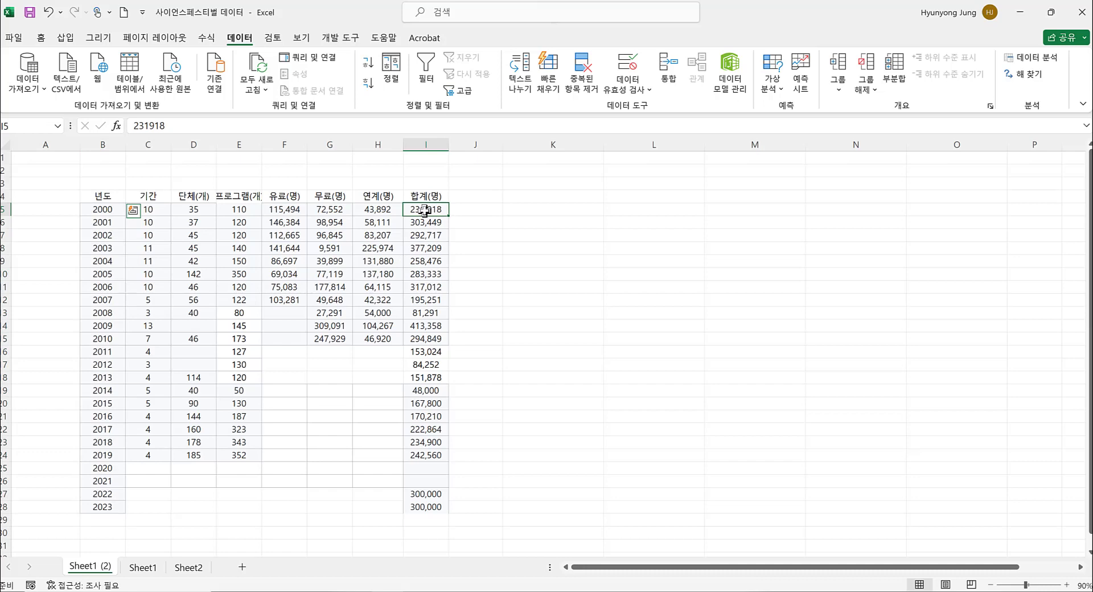
drag(424, 211, 432, 506)
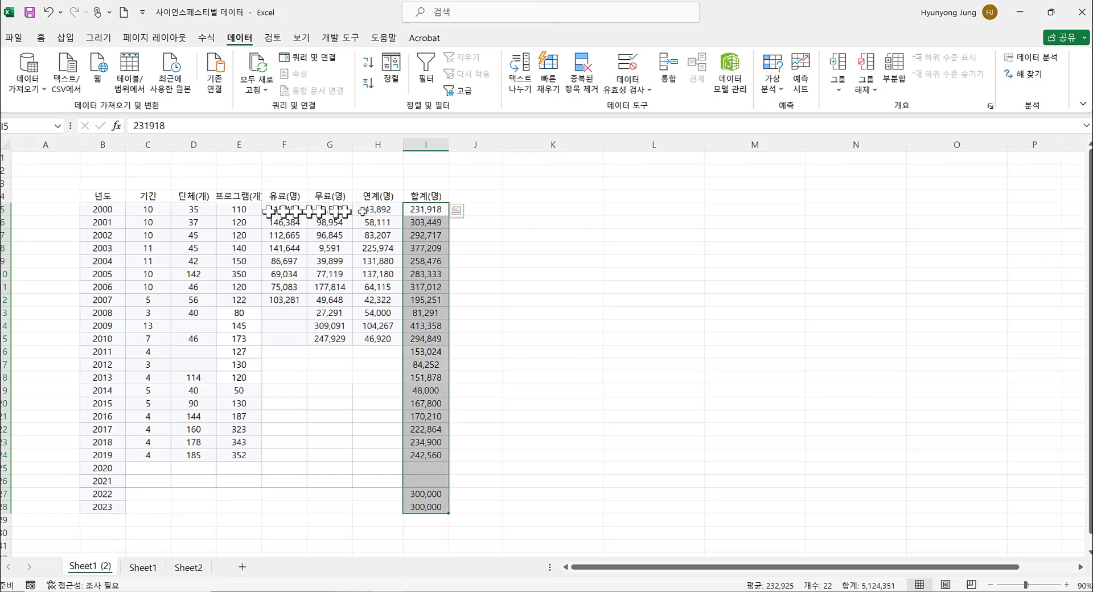
click(485, 199)
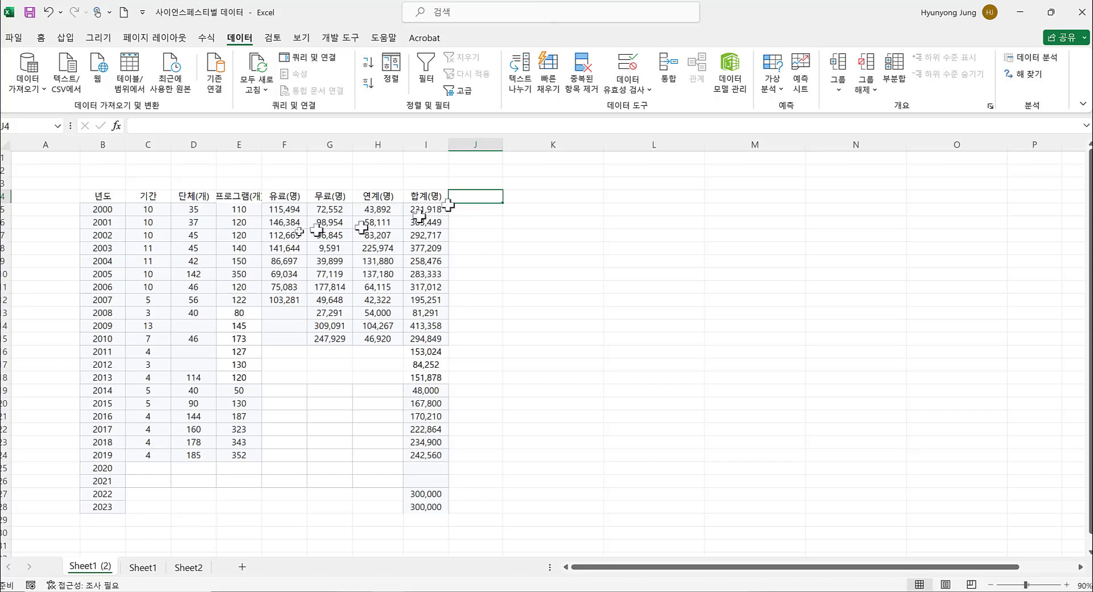
drag(99, 200, 192, 506)
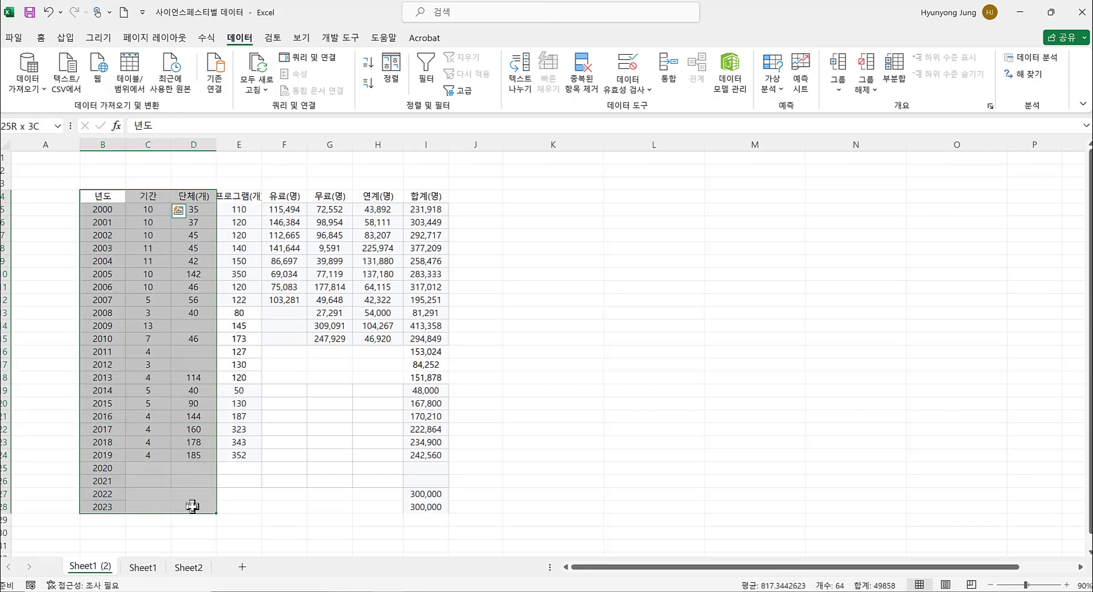
click(196, 493)
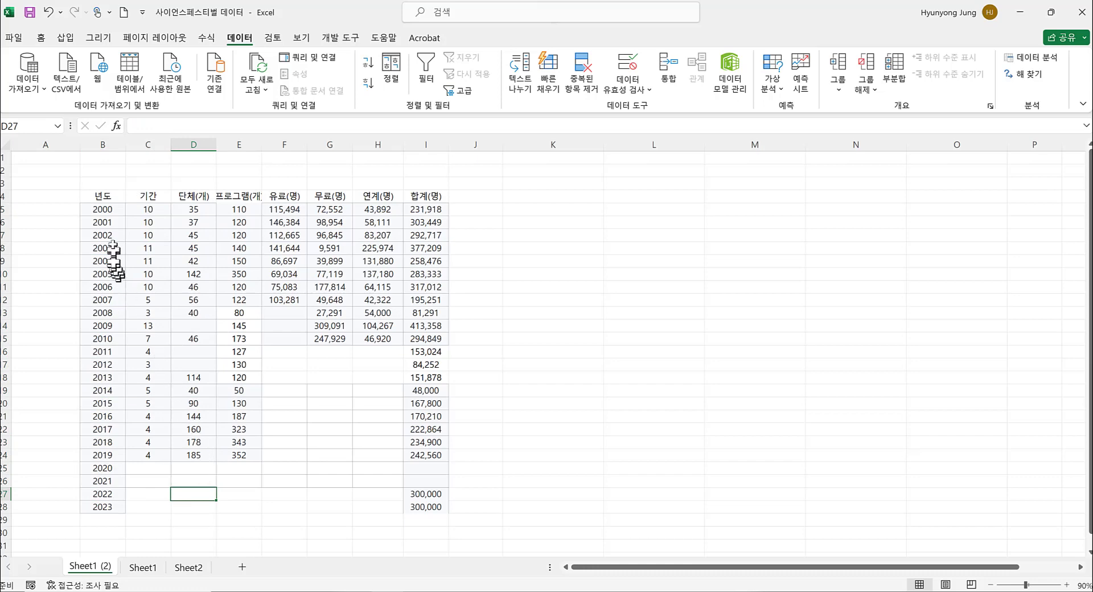
drag(99, 199, 107, 508)
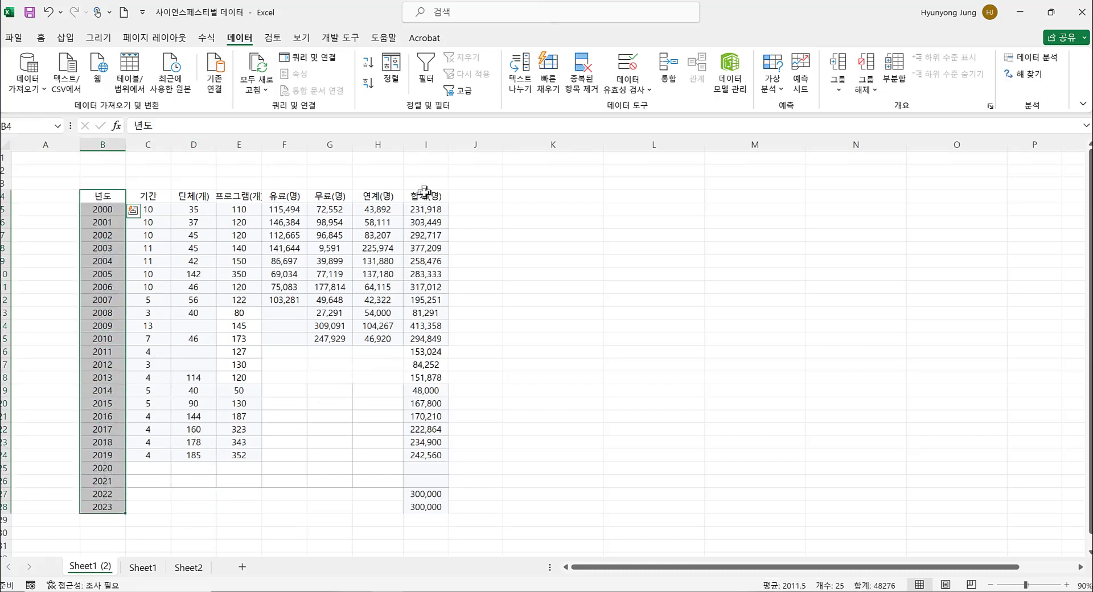
drag(421, 196, 429, 507)
click(451, 431)
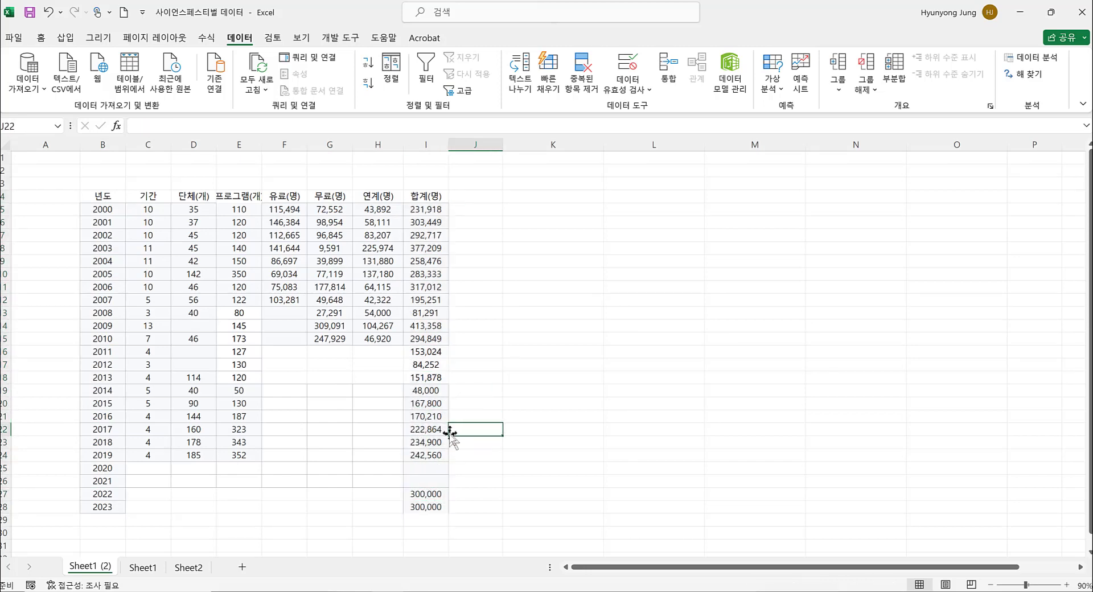
click(427, 468)
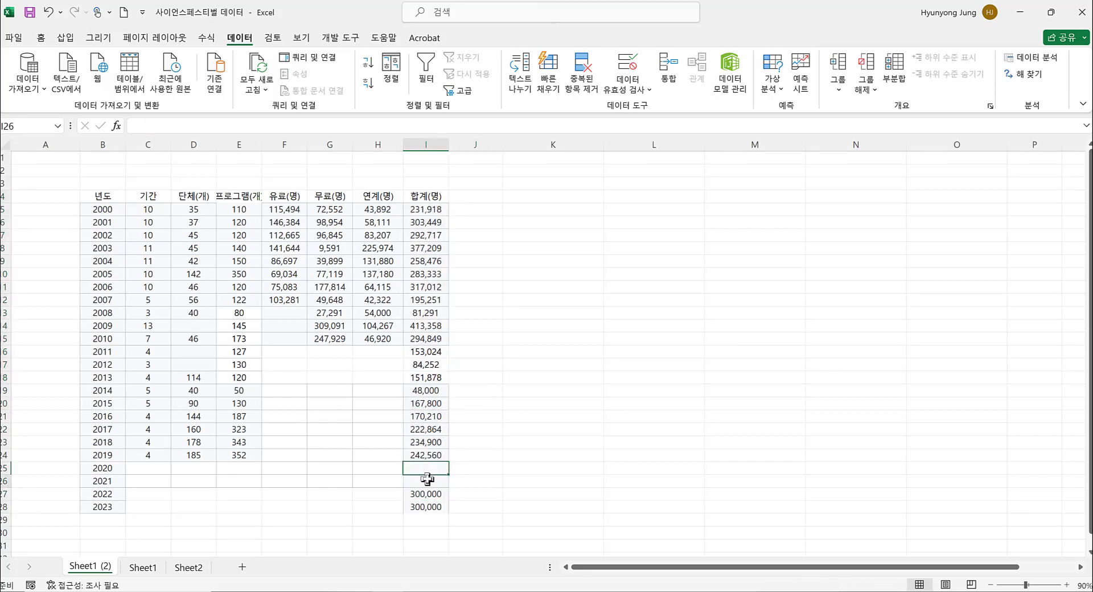
click(427, 479)
click(429, 466)
click(430, 480)
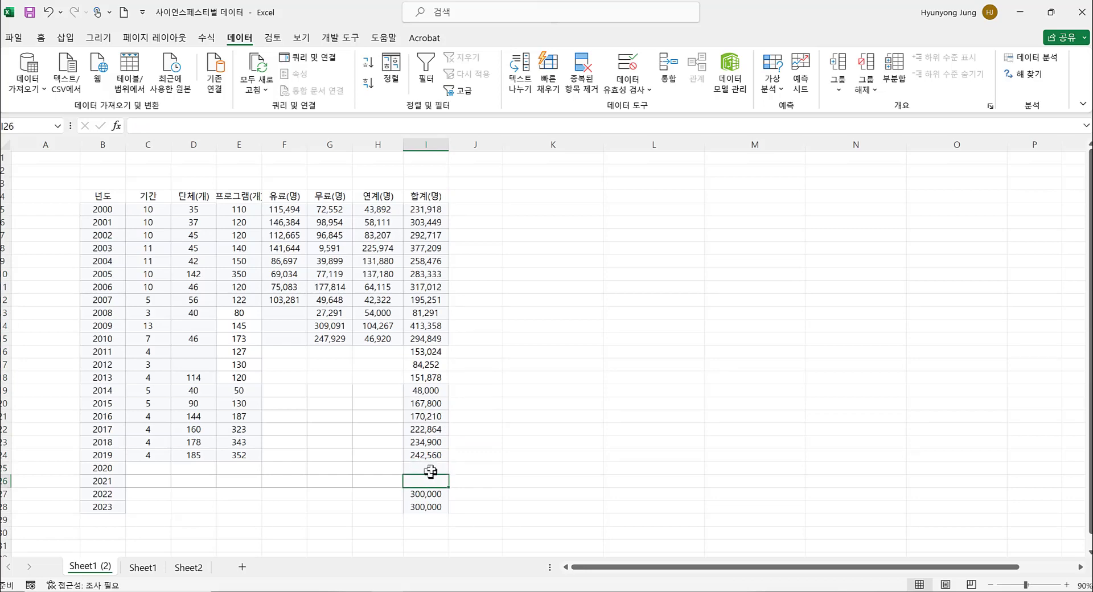
click(429, 467)
click(431, 480)
Select the 년도 and 합계(명) columns with their headers, down to row 28, and bring up the full chart insertion dialog.
drag(106, 196, 105, 506)
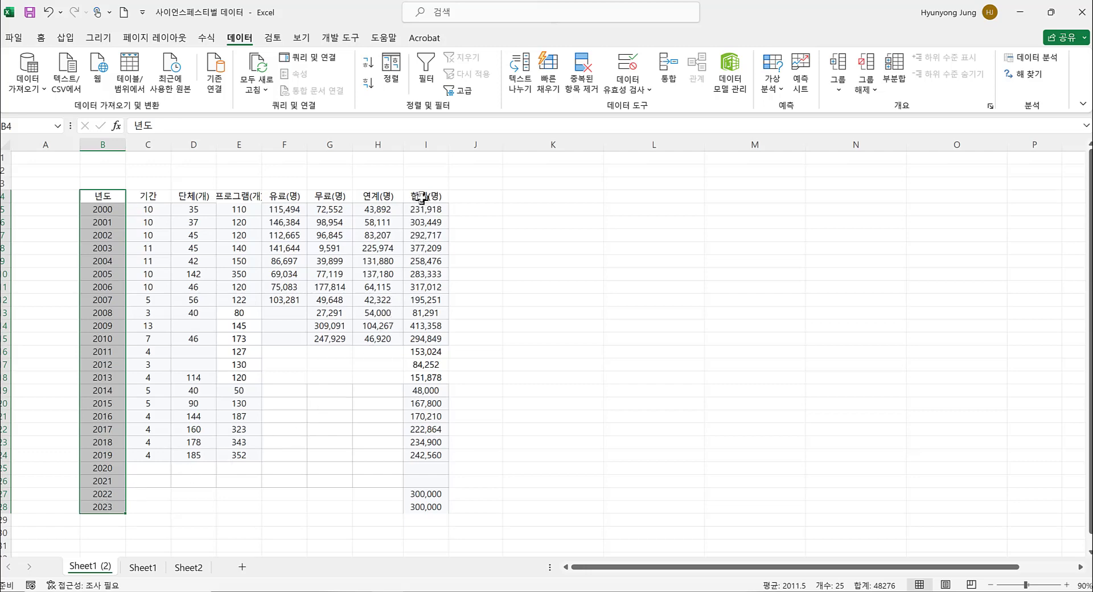
drag(421, 196, 433, 502)
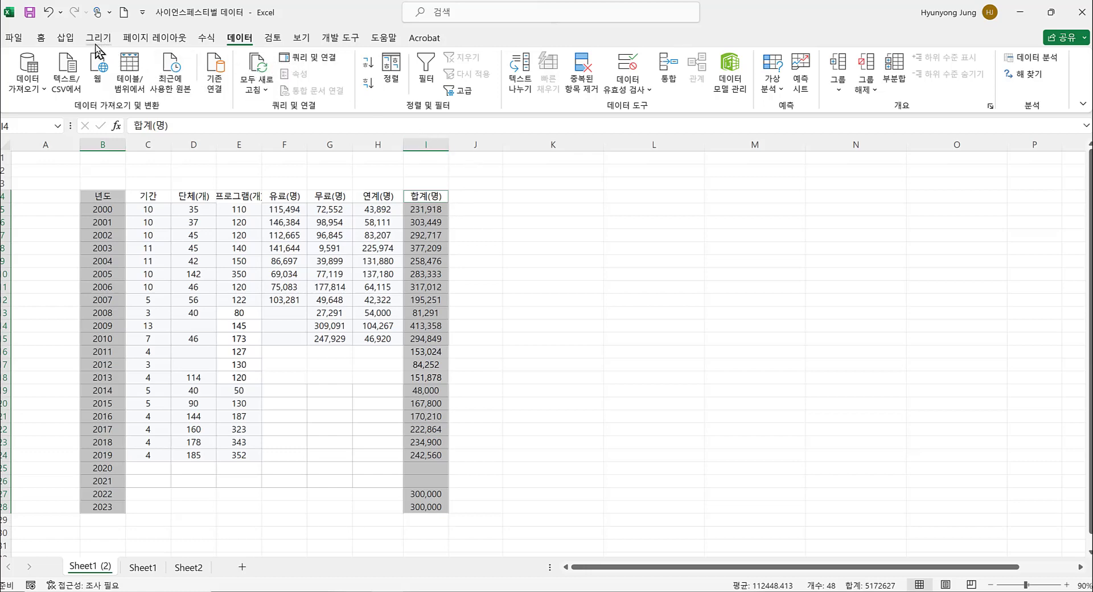
click(65, 39)
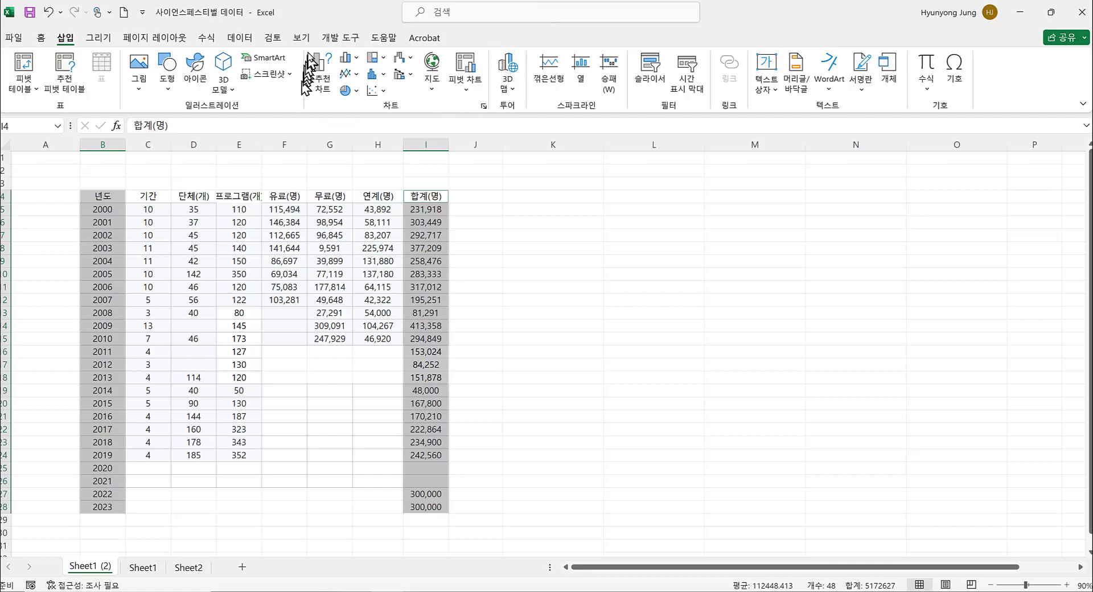
click(483, 105)
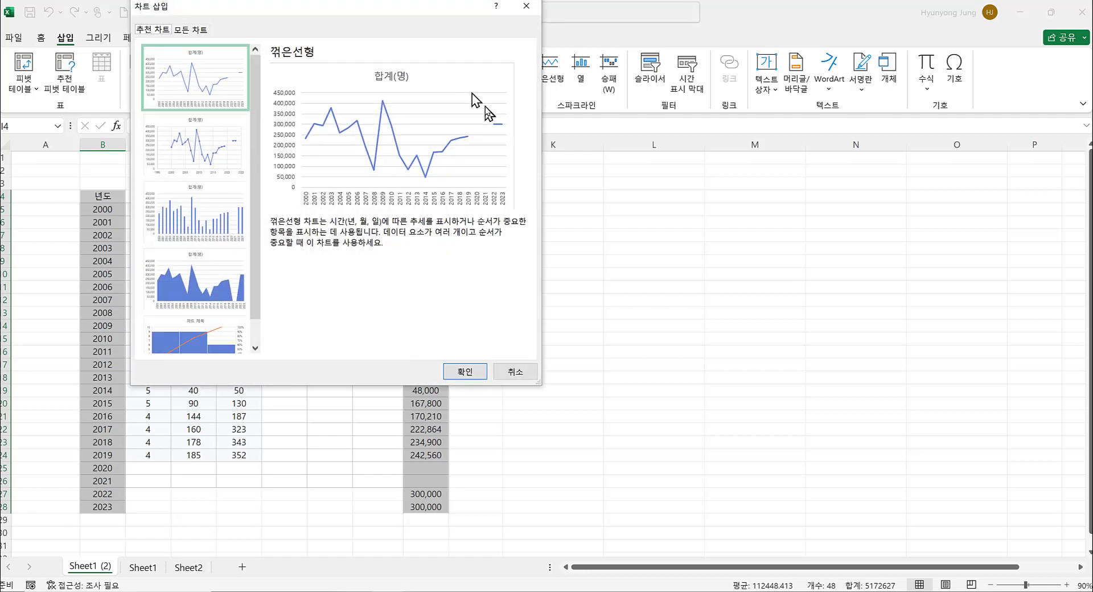
drag(398, 17, 626, 92)
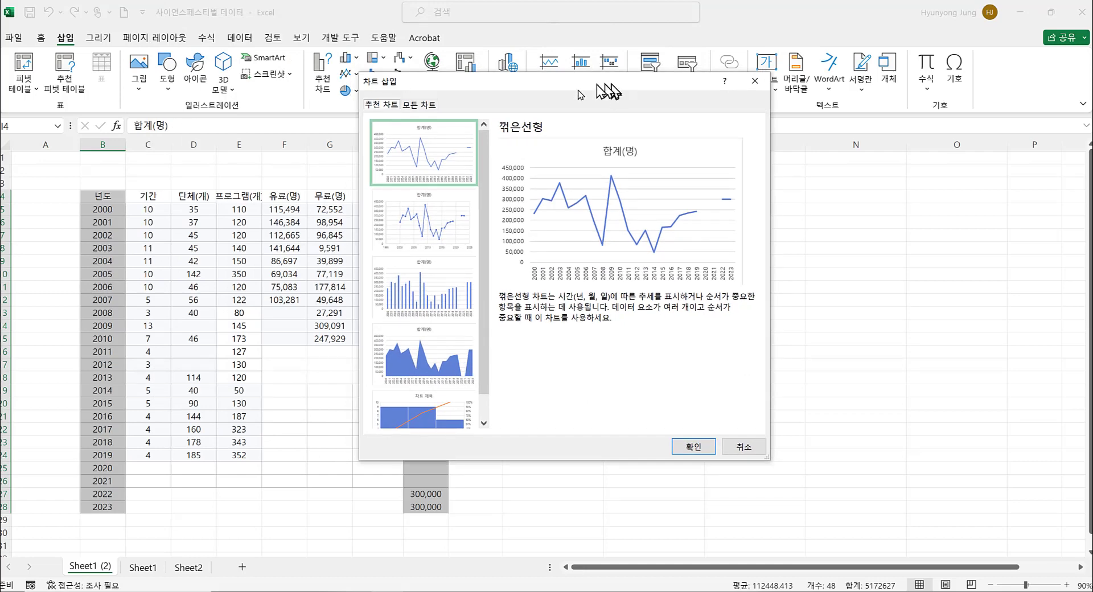
Insert a clustered bar chart (묶은 가로 막대형) in the variant that plots 합계(명) as one series against the years.
click(420, 105)
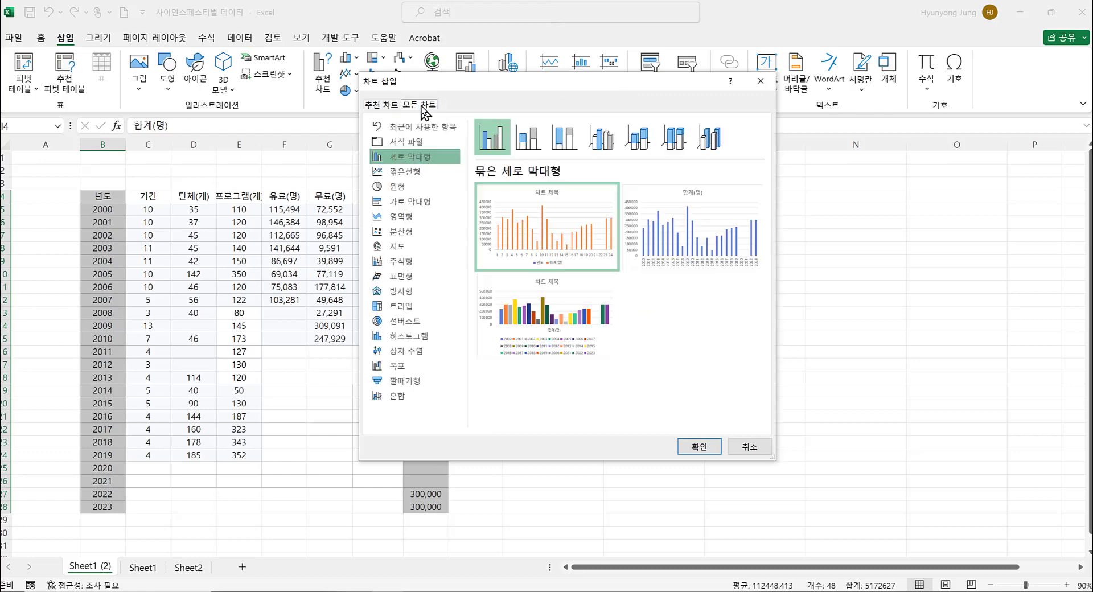
key(Tab)
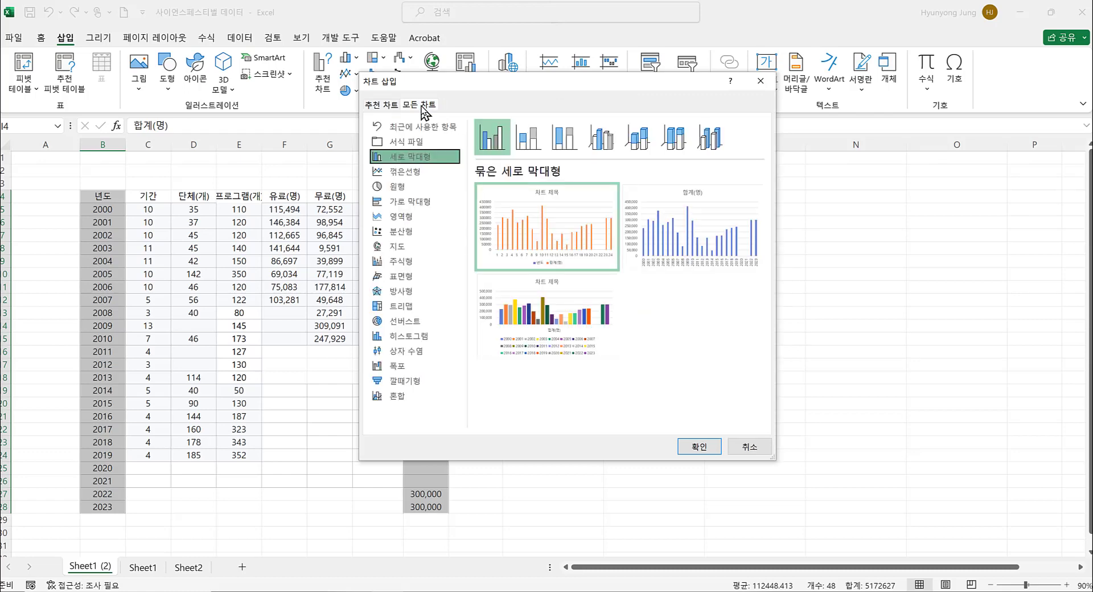
click(399, 204)
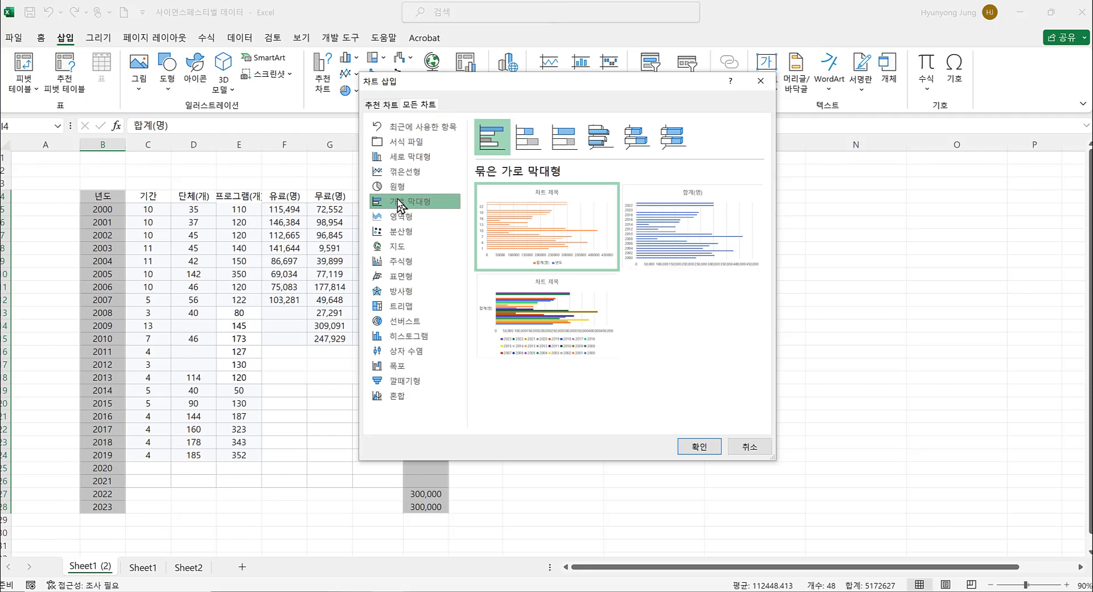
mouse_move(662, 205)
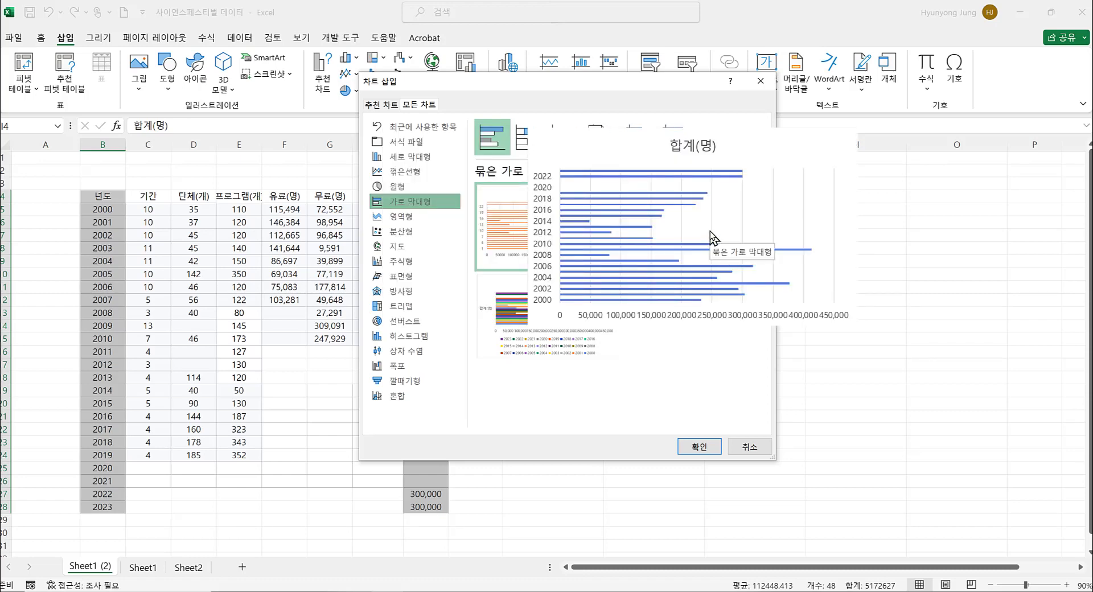
click(710, 238)
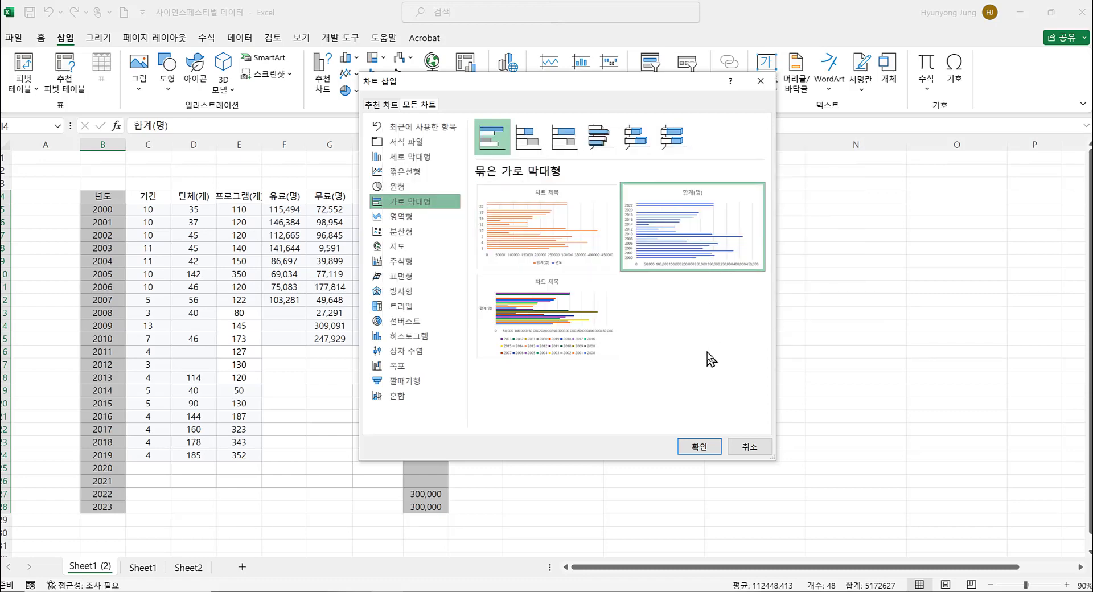
mouse_move(699, 268)
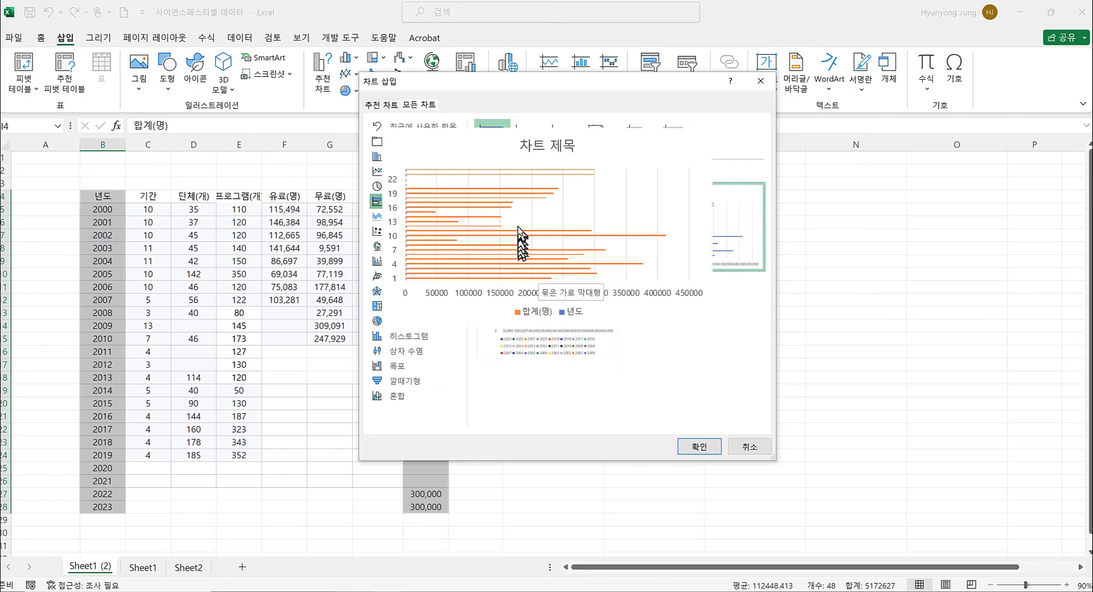
mouse_move(707, 227)
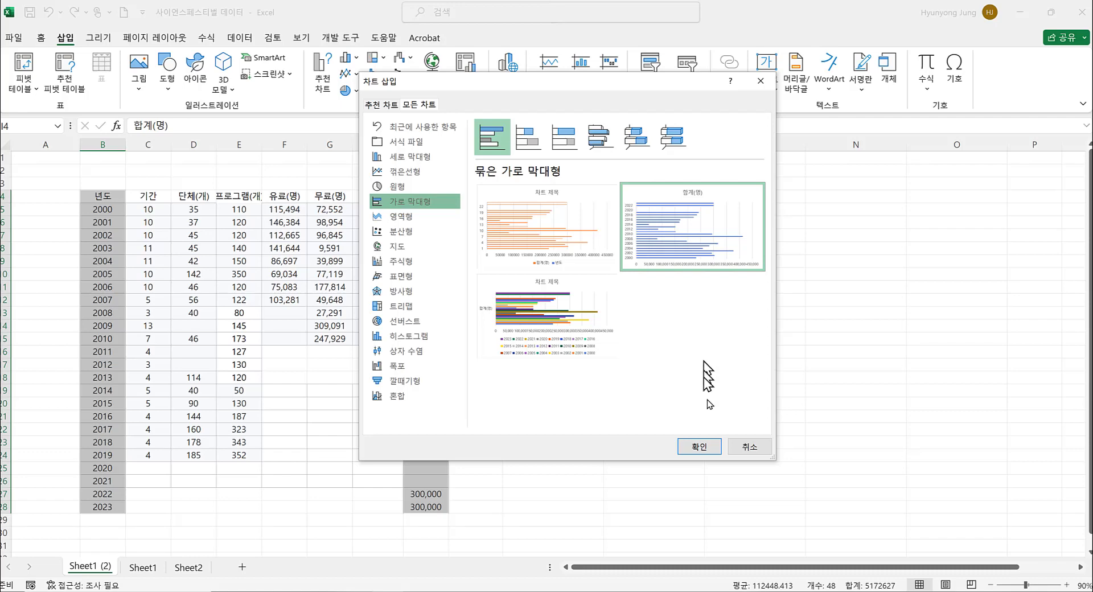
click(699, 447)
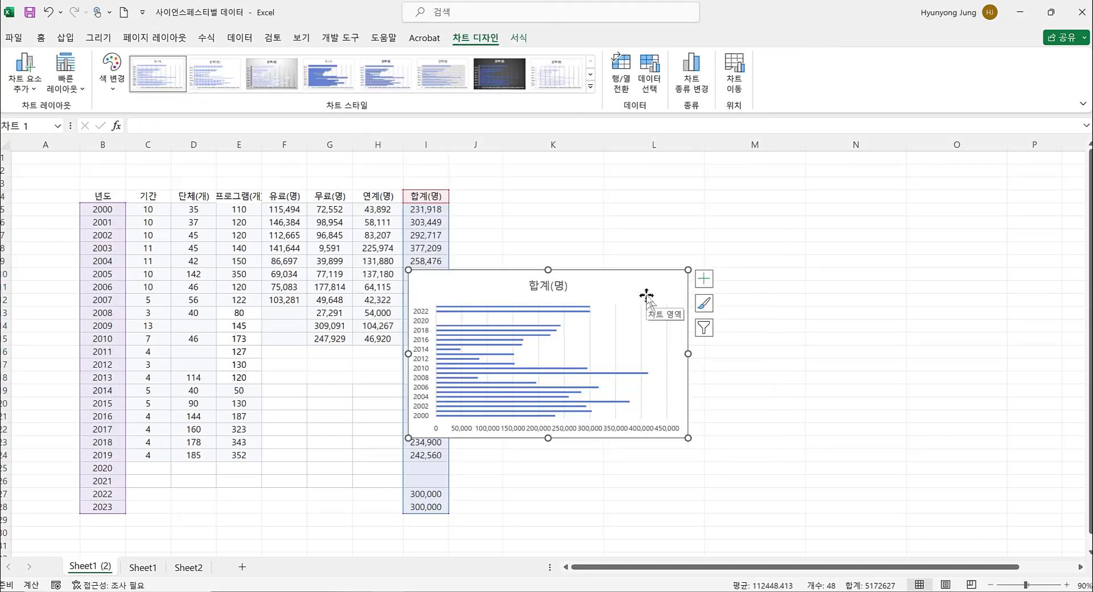
Place the chart beside the table, stretched down to row 29, and apply the quick layout with data labels and a legend.
drag(642, 284, 702, 194)
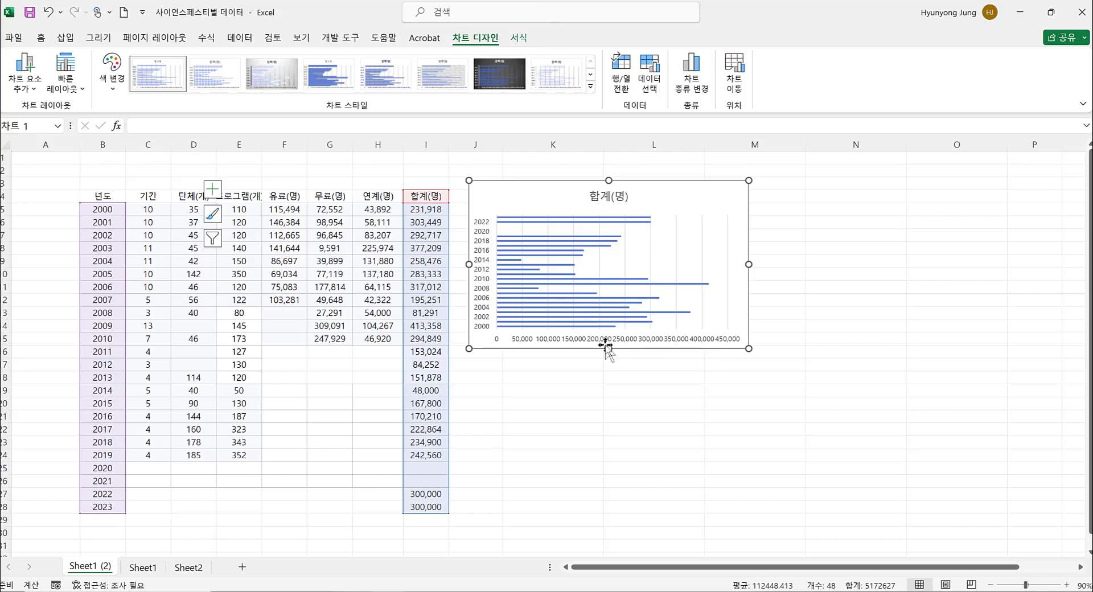
drag(609, 352, 611, 527)
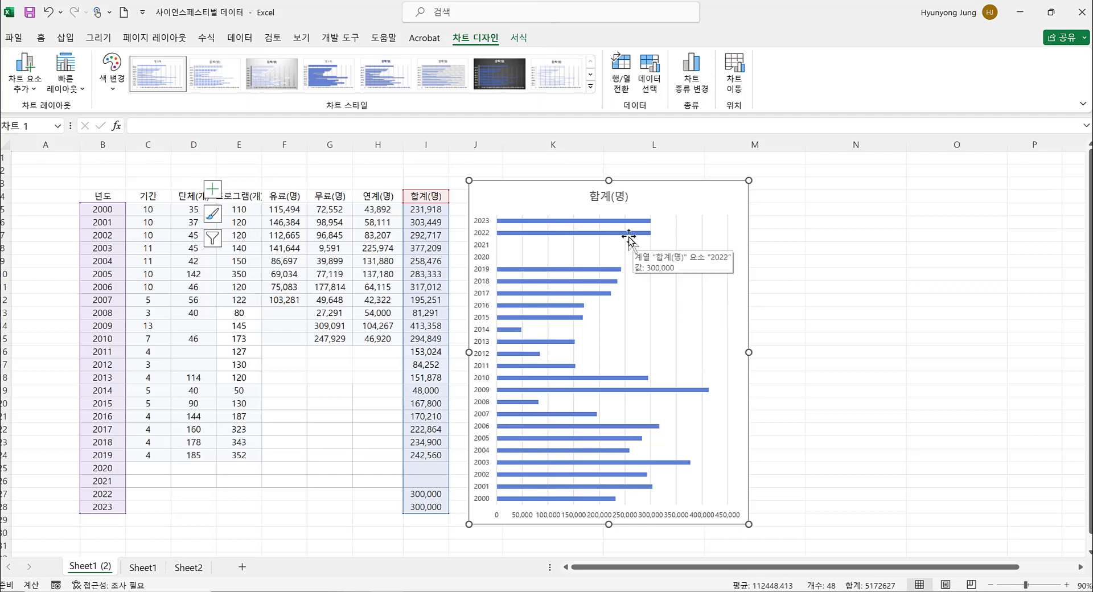
click(71, 86)
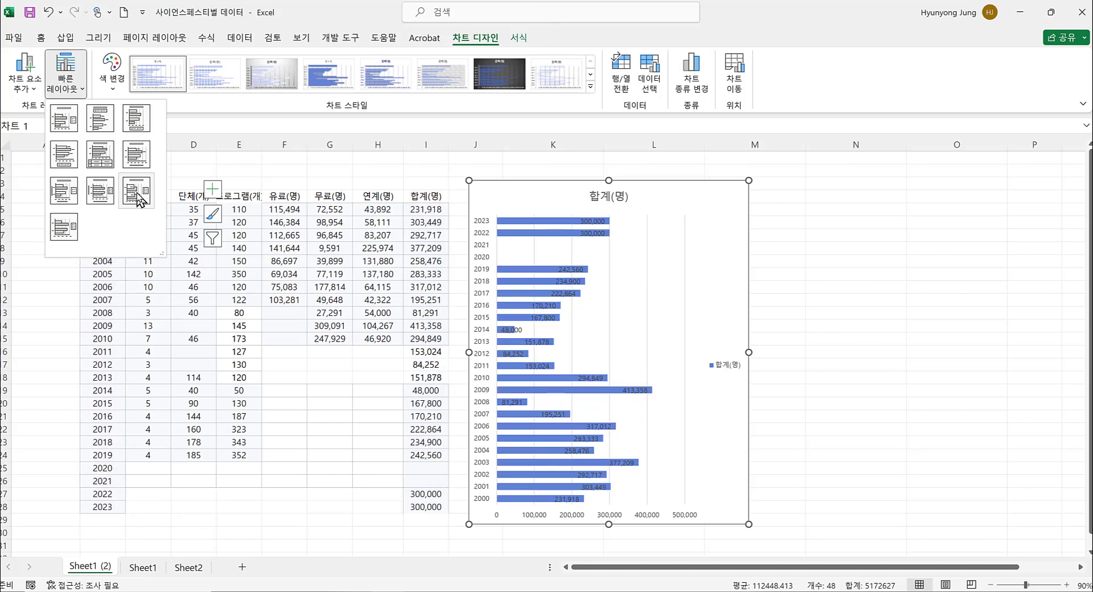
click(137, 195)
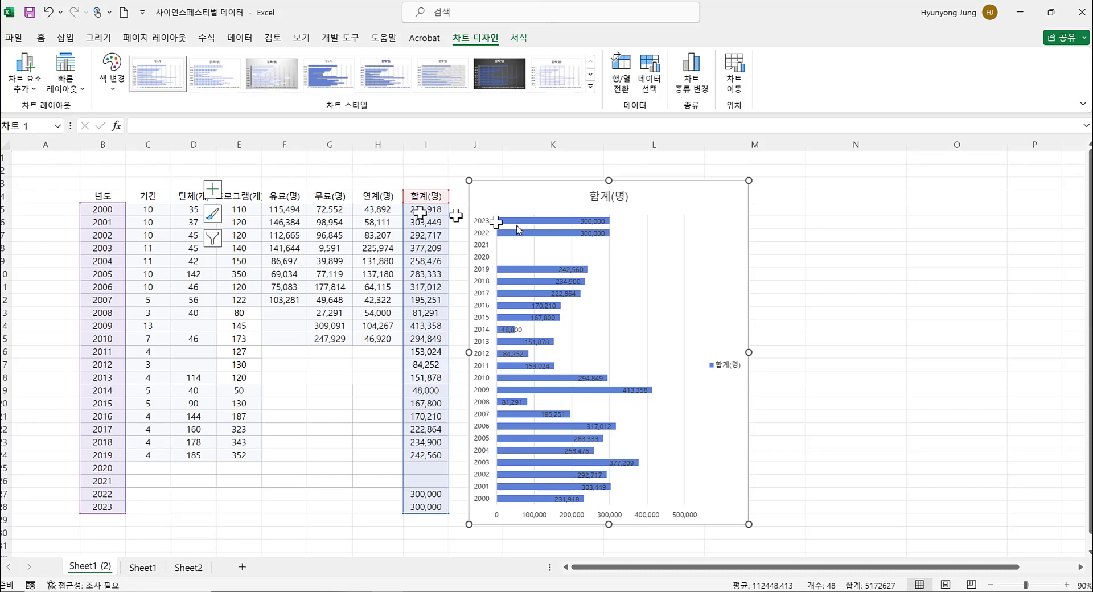
mouse_move(566, 227)
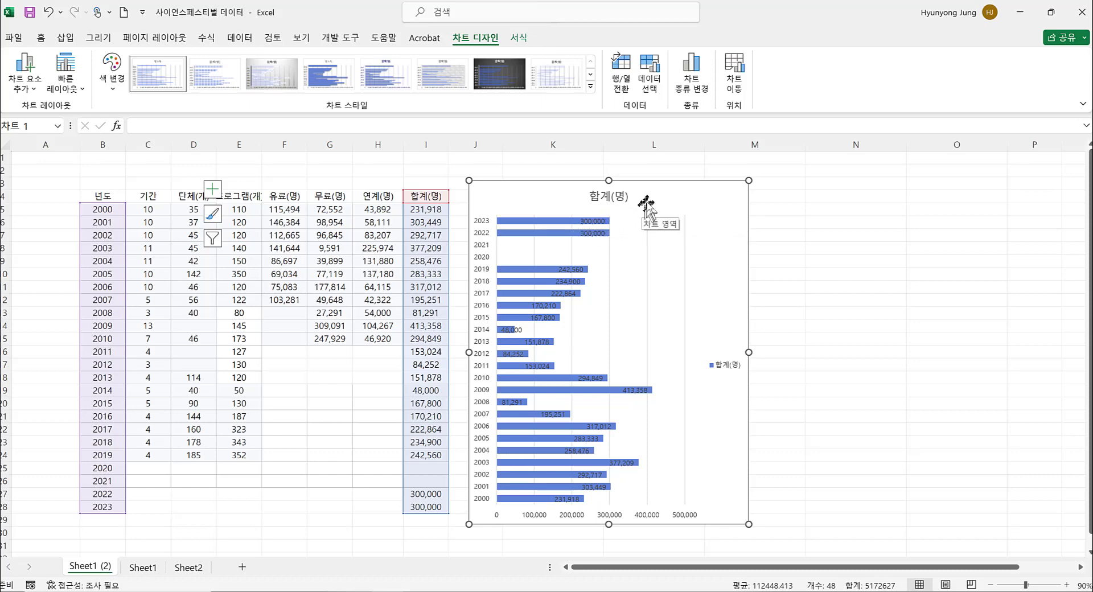
Delete the 합계(명) title and the legend from the bar chart.
click(617, 198)
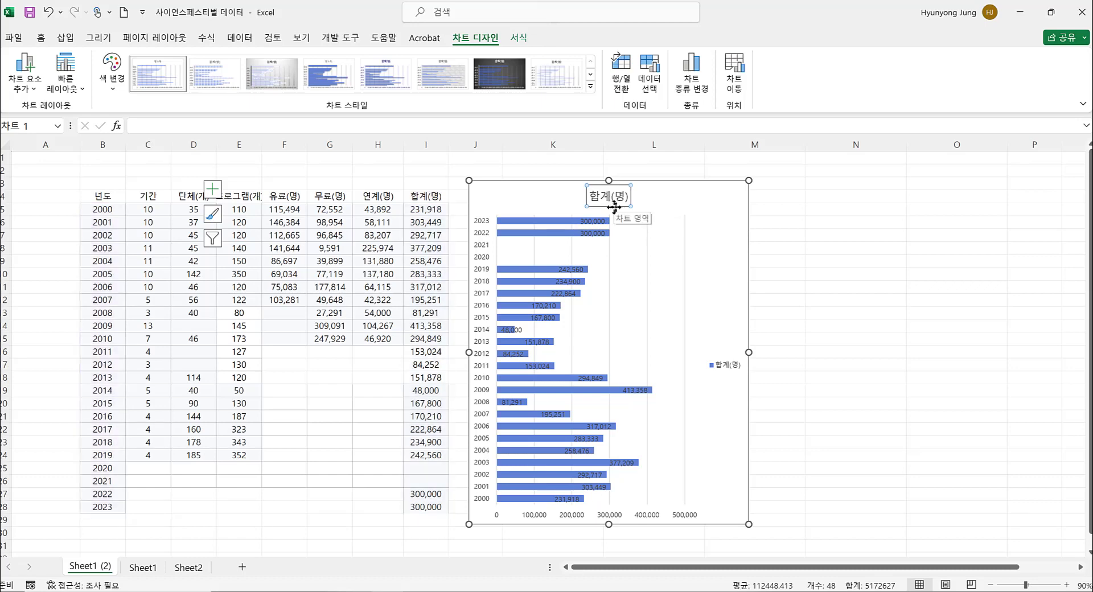
click(641, 206)
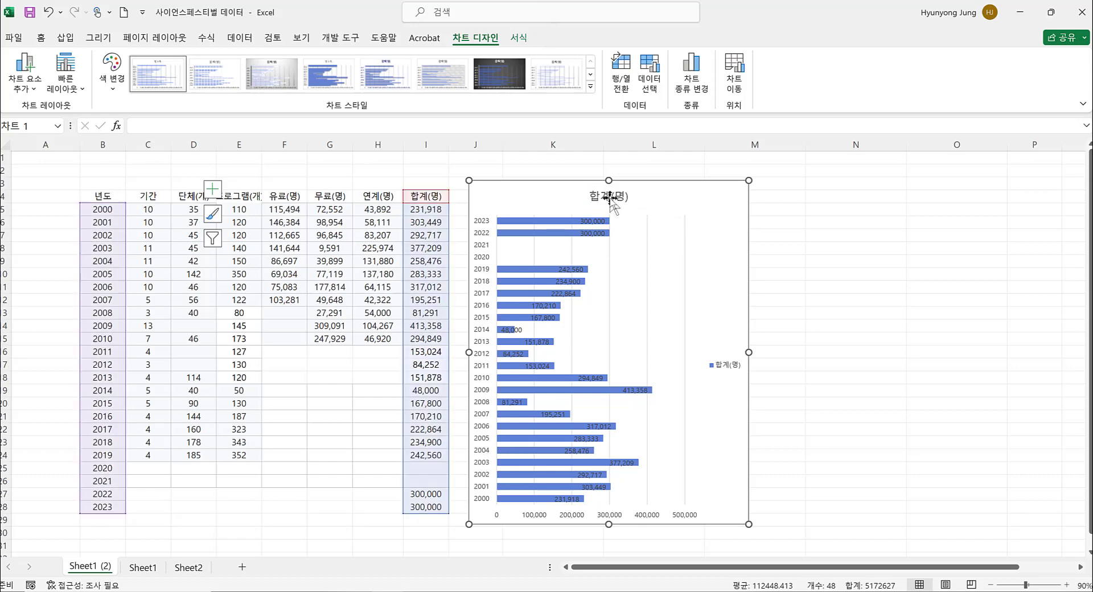
click(610, 197)
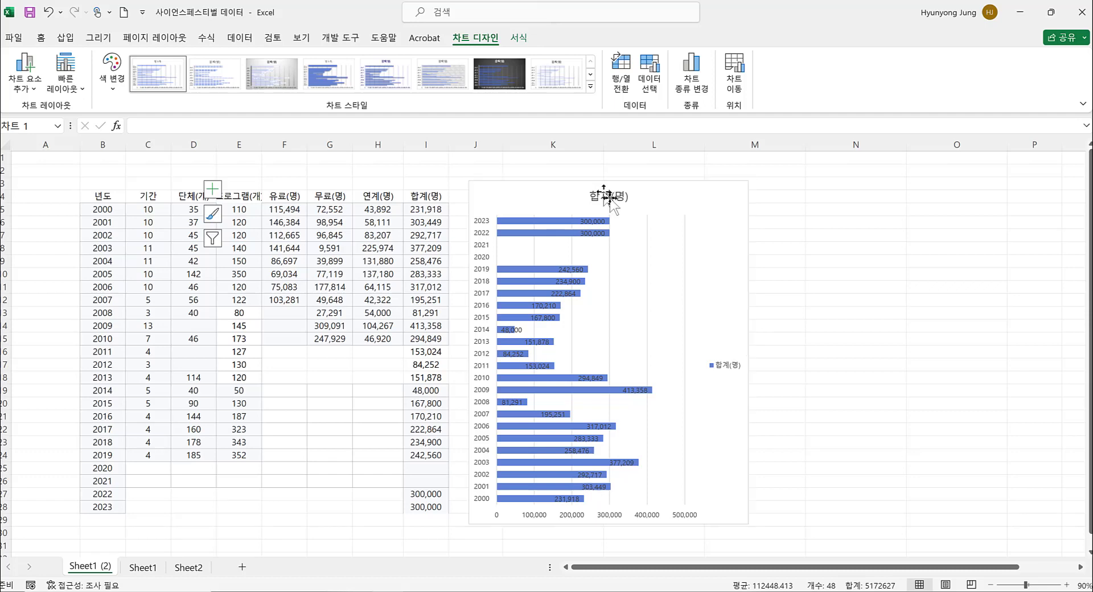
key(Delete)
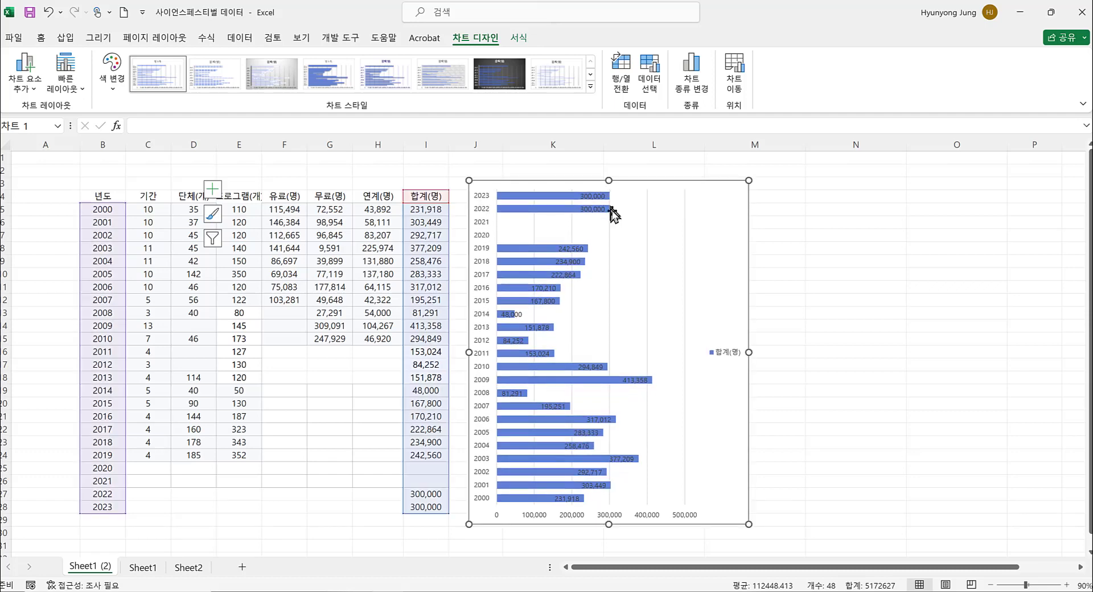
click(726, 361)
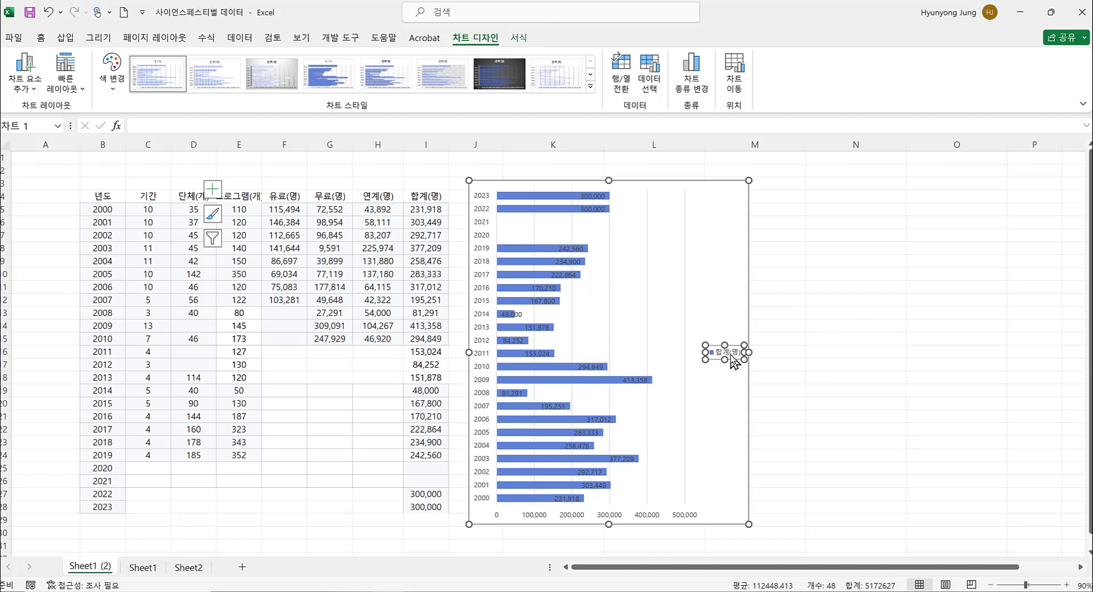
key(Delete)
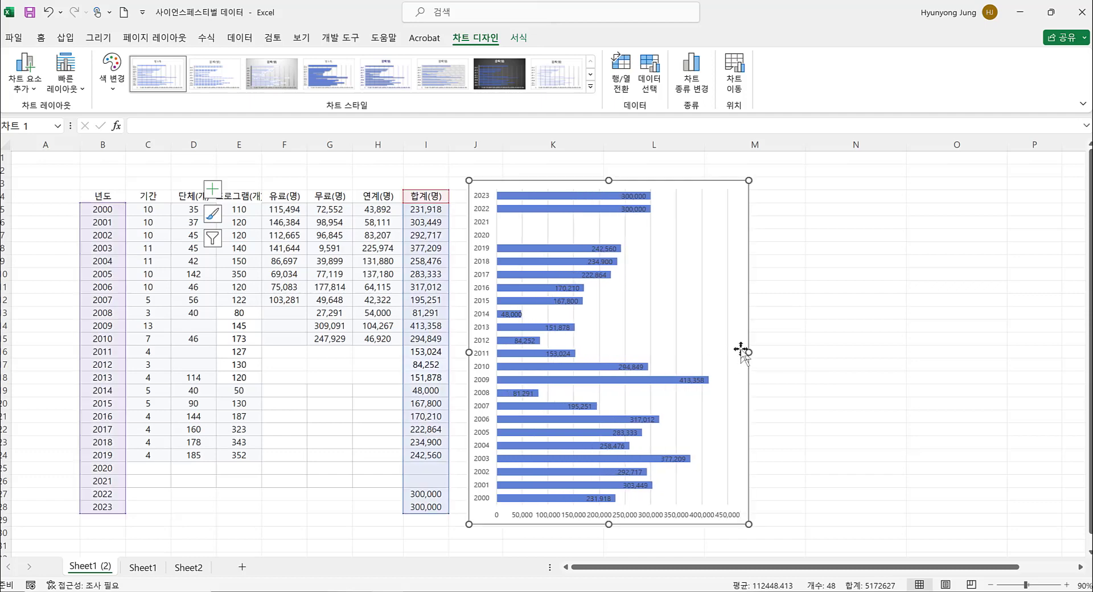
click(699, 317)
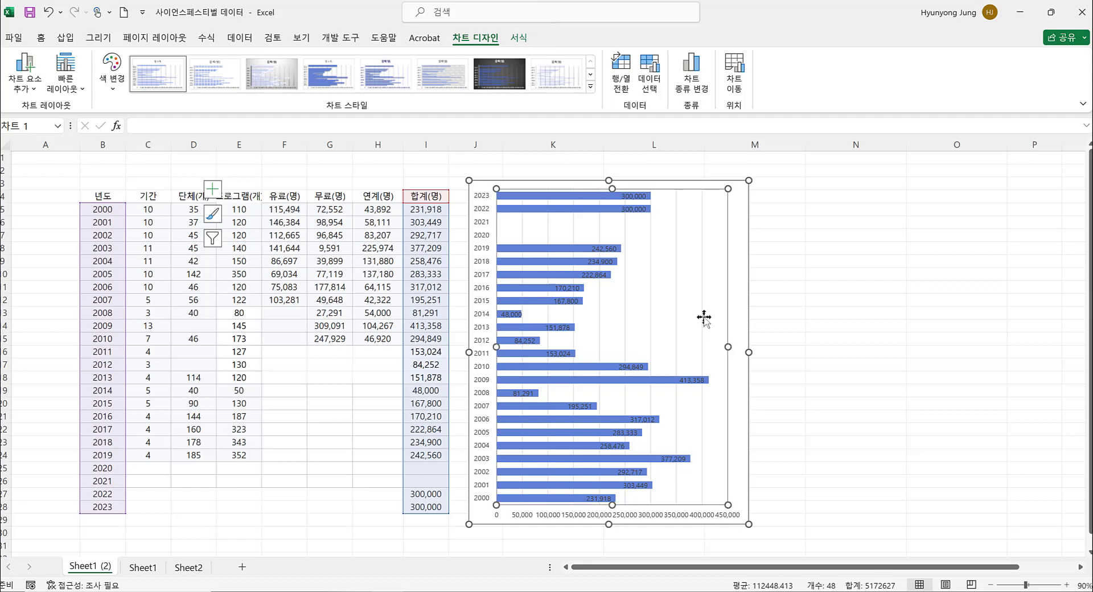
Delete the vertical gridlines from the bar chart.
click(738, 311)
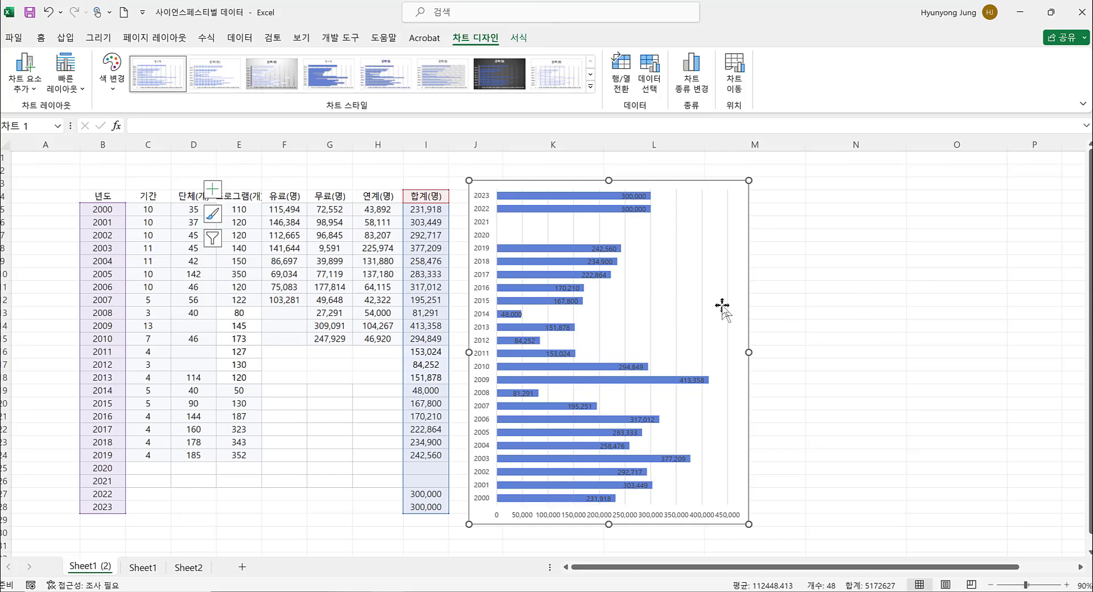
click(676, 294)
click(682, 292)
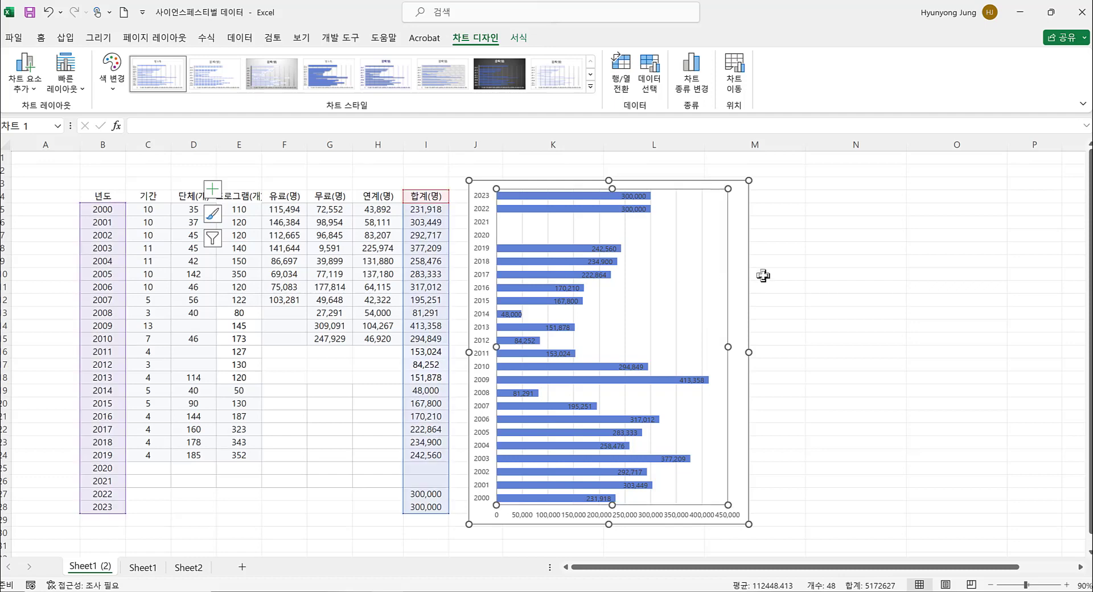
click(811, 262)
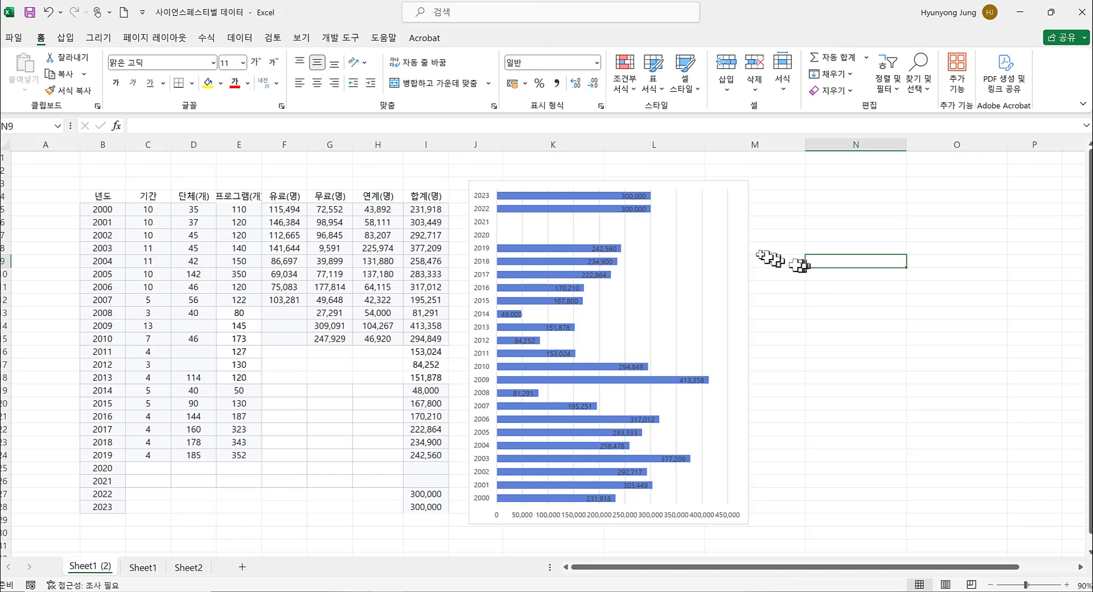
click(677, 257)
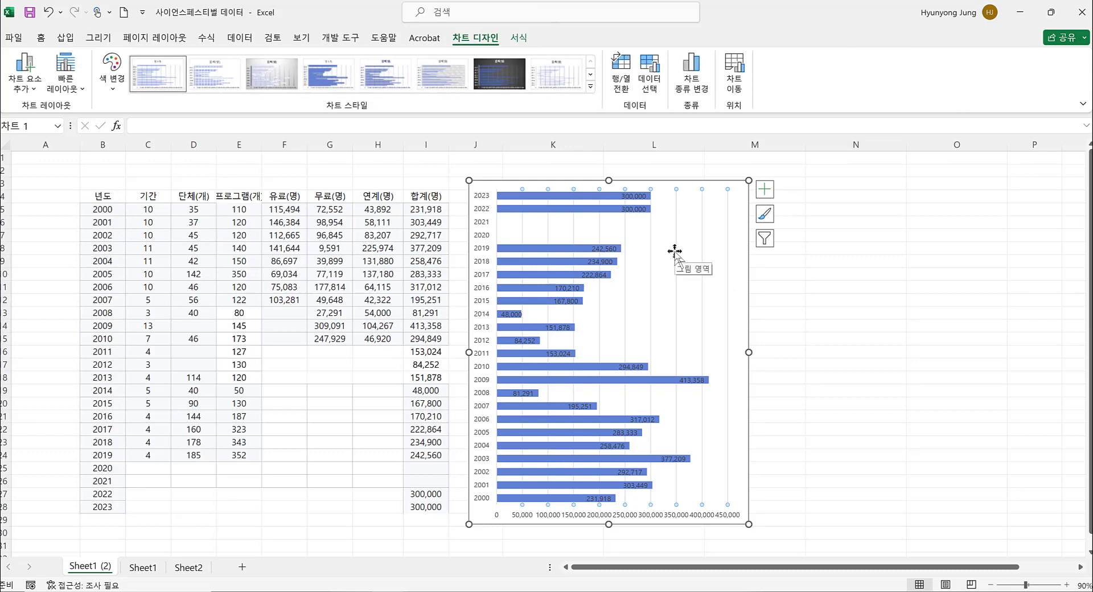
key(Delete)
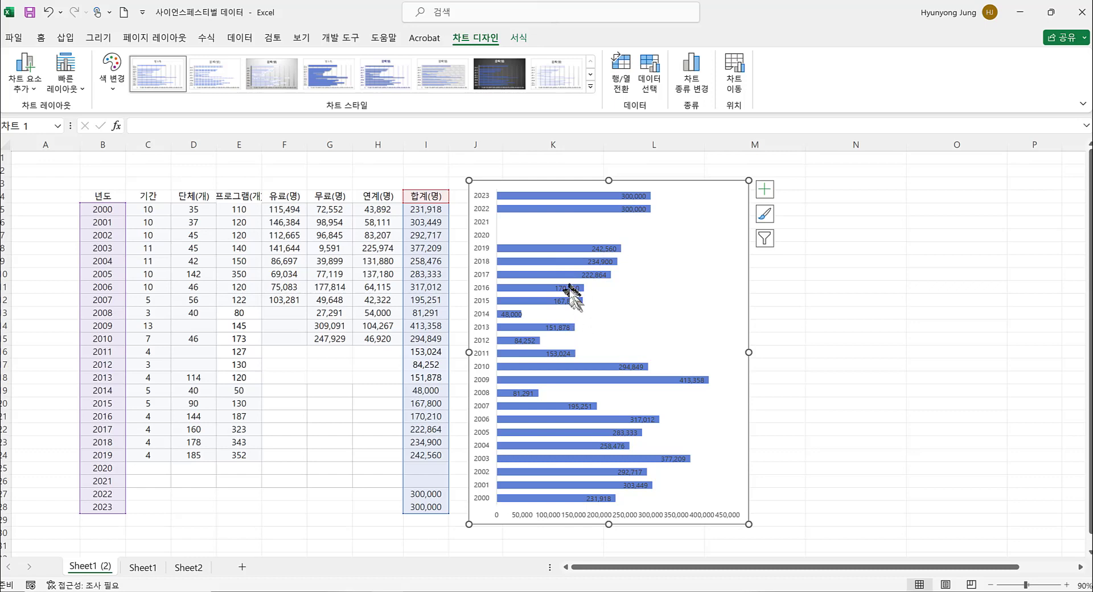
Set the gap width (간격 너비) of the 합계(명) bars to 20%.
mouse_move(520, 251)
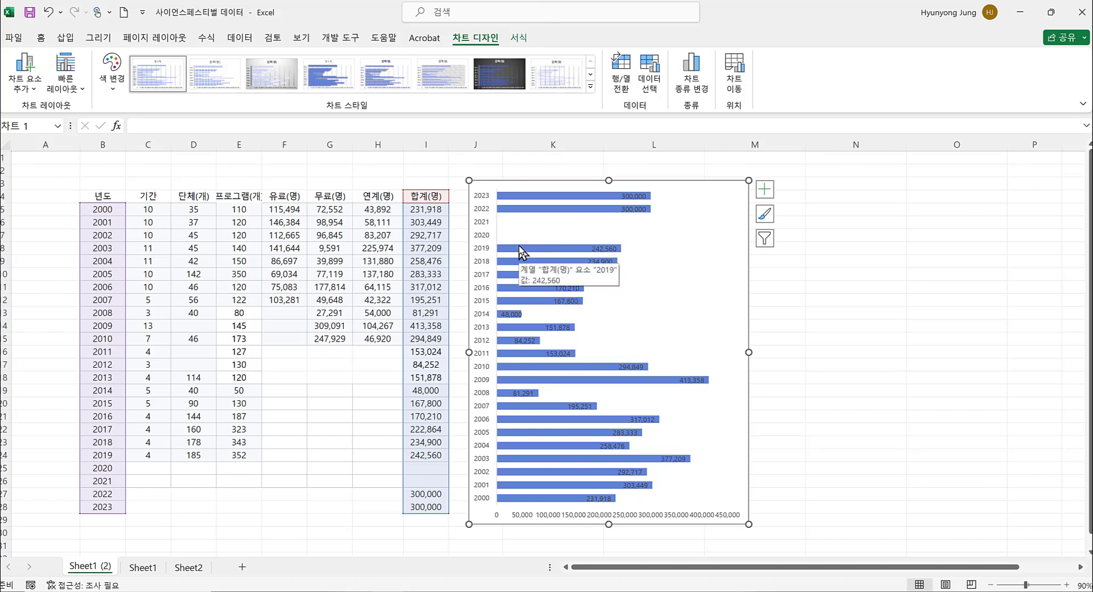
click(520, 251)
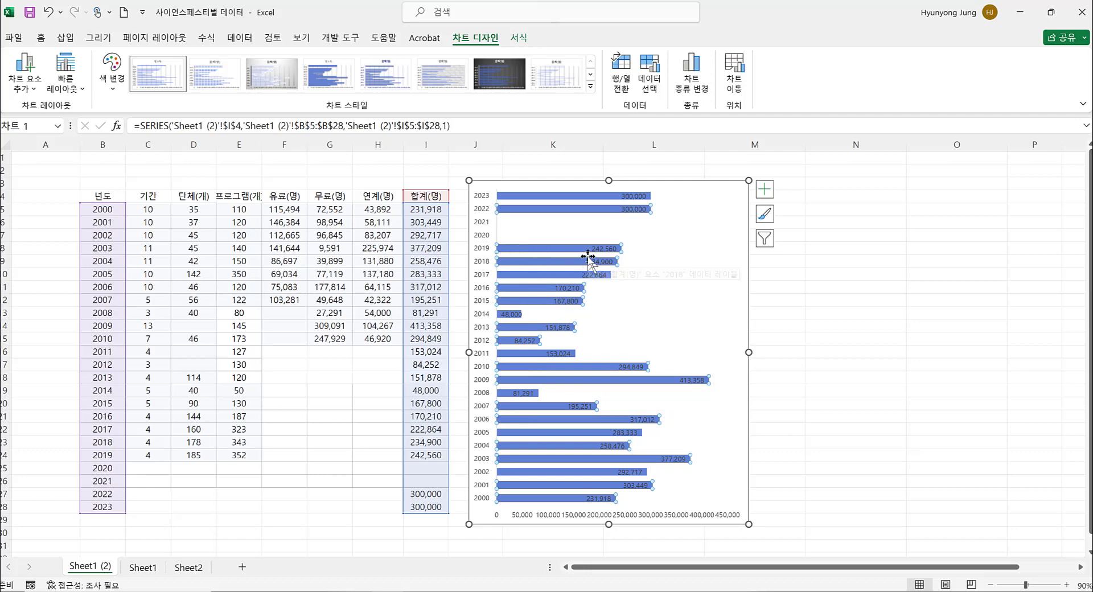
right_click(552, 250)
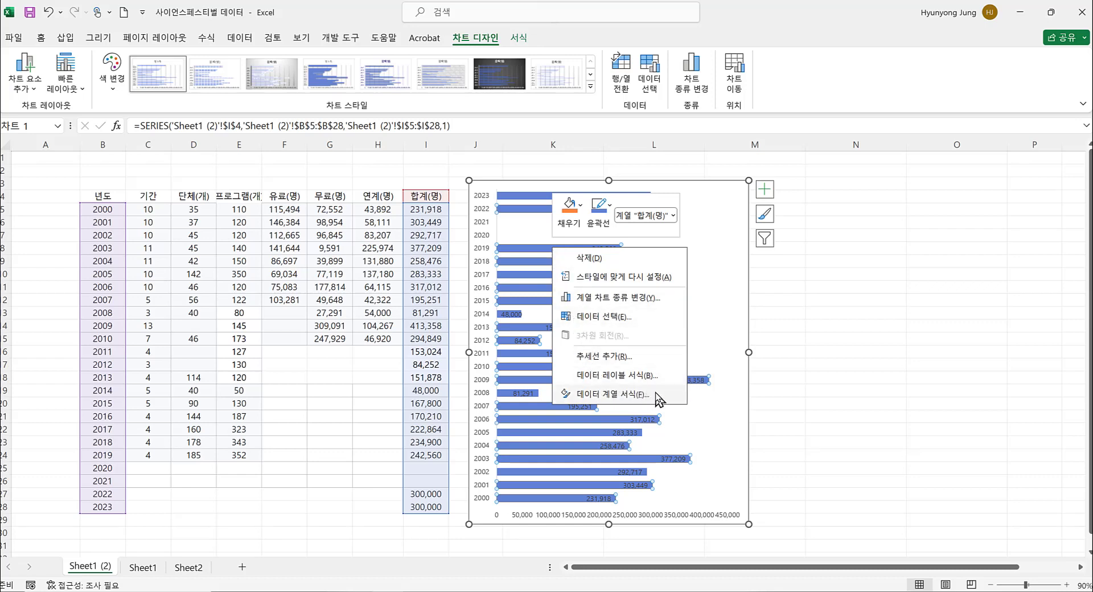
click(658, 399)
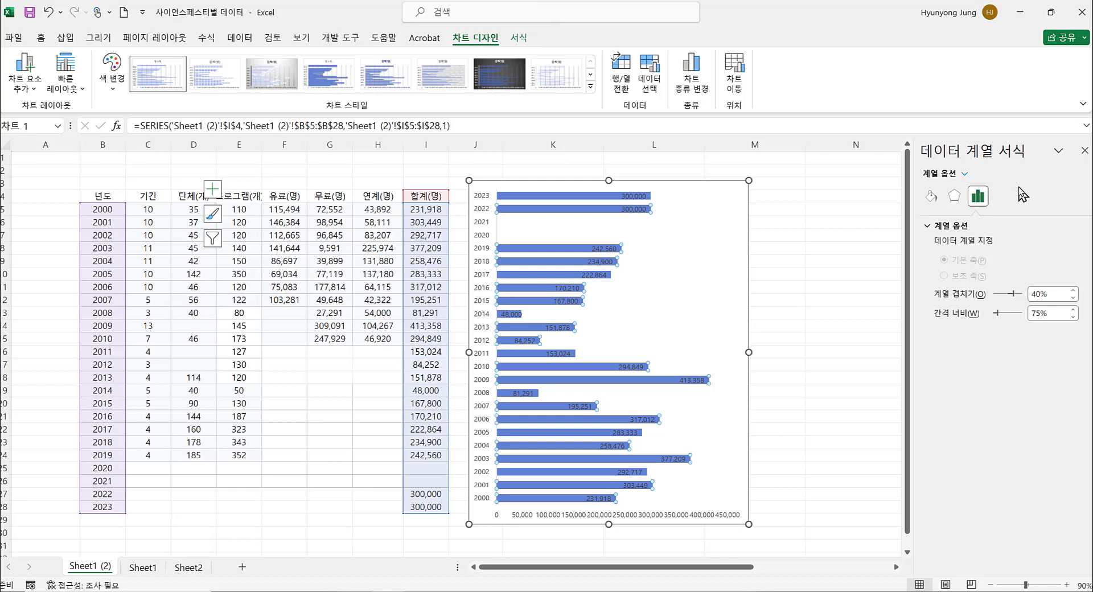
click(982, 202)
click(1039, 319)
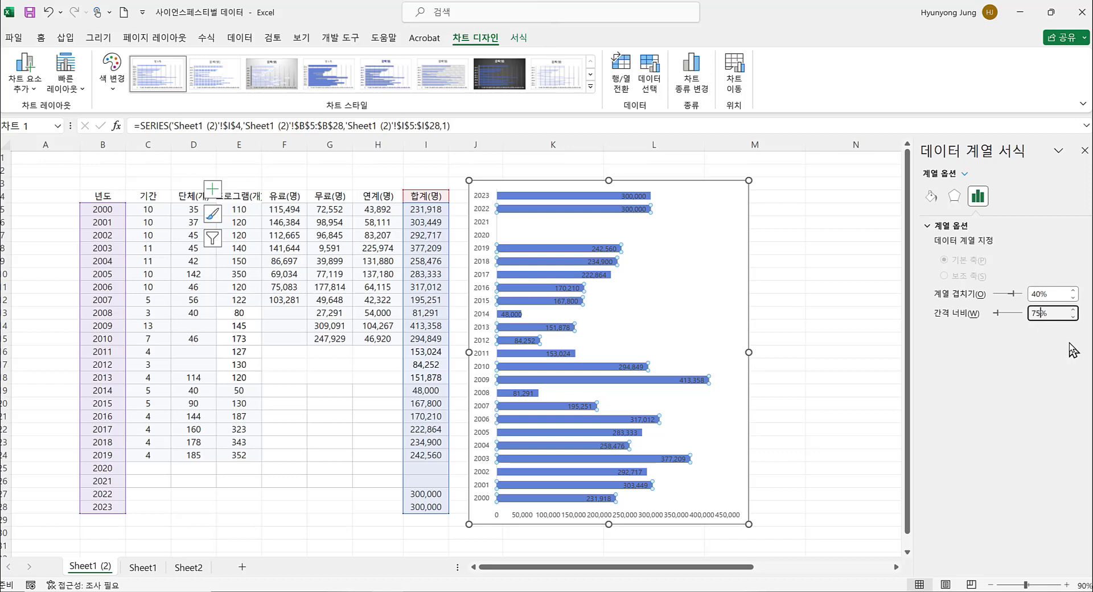
key(BackSpace)
key(BackSpace)
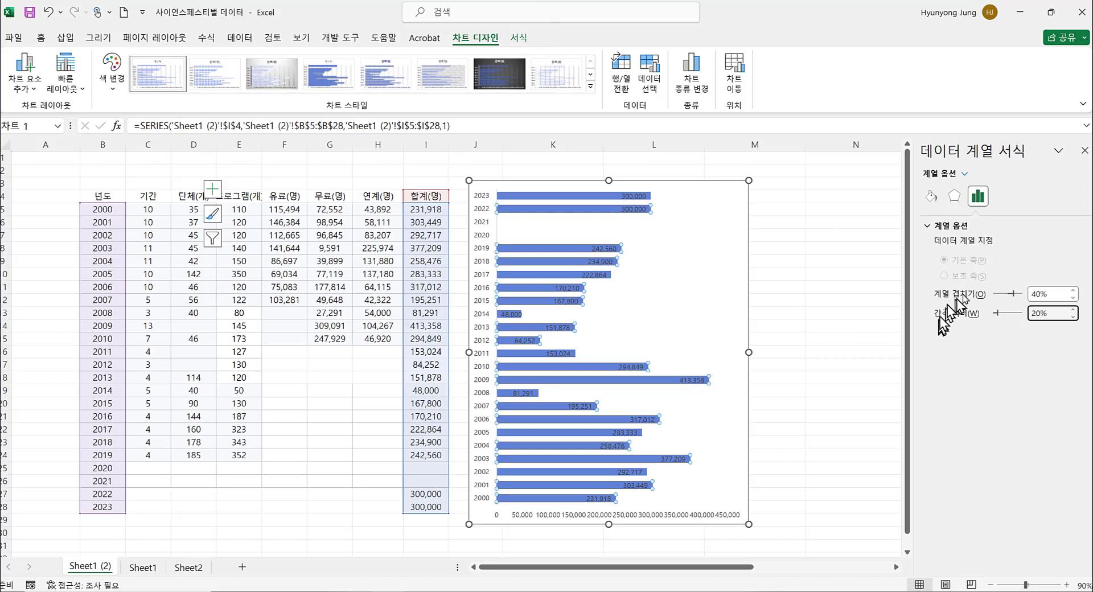
click(841, 337)
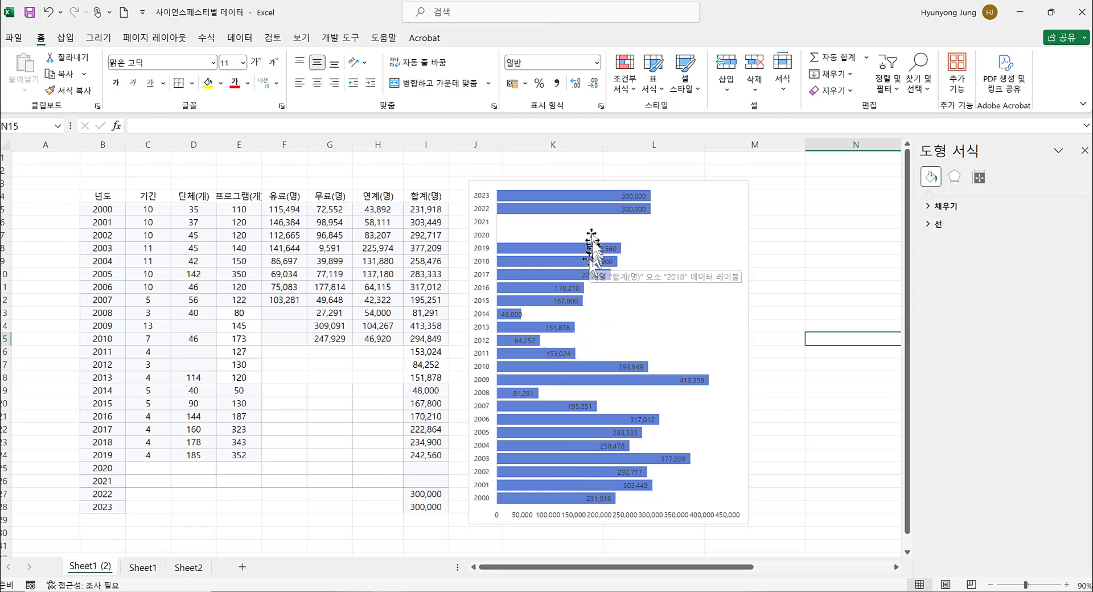
Give the 합계(명) bars a solid fill (단색 채우기) in the standard purple.
mouse_move(578, 199)
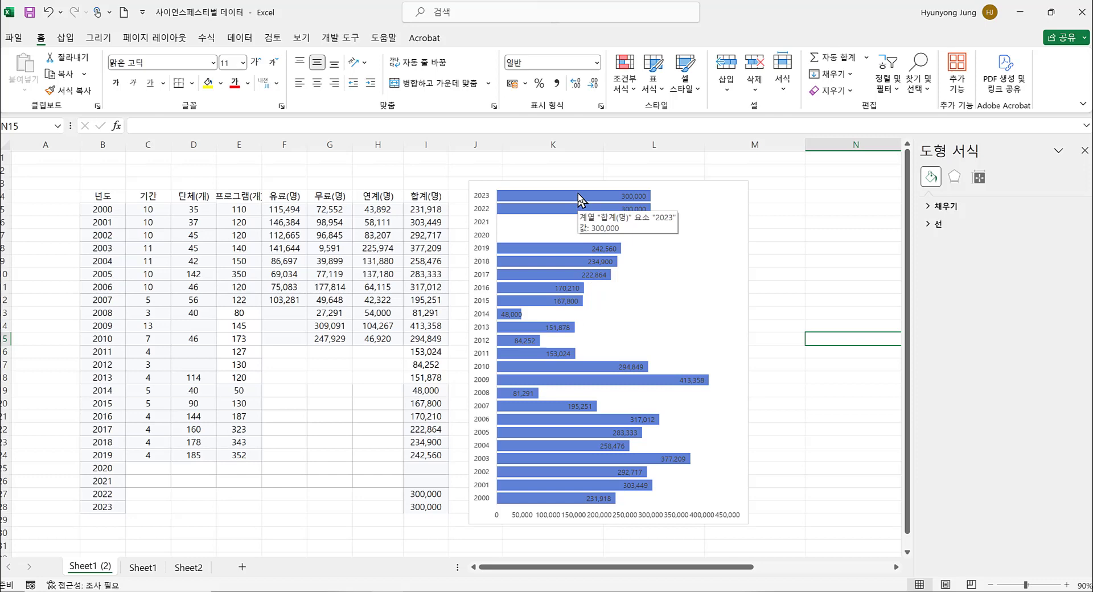
click(578, 193)
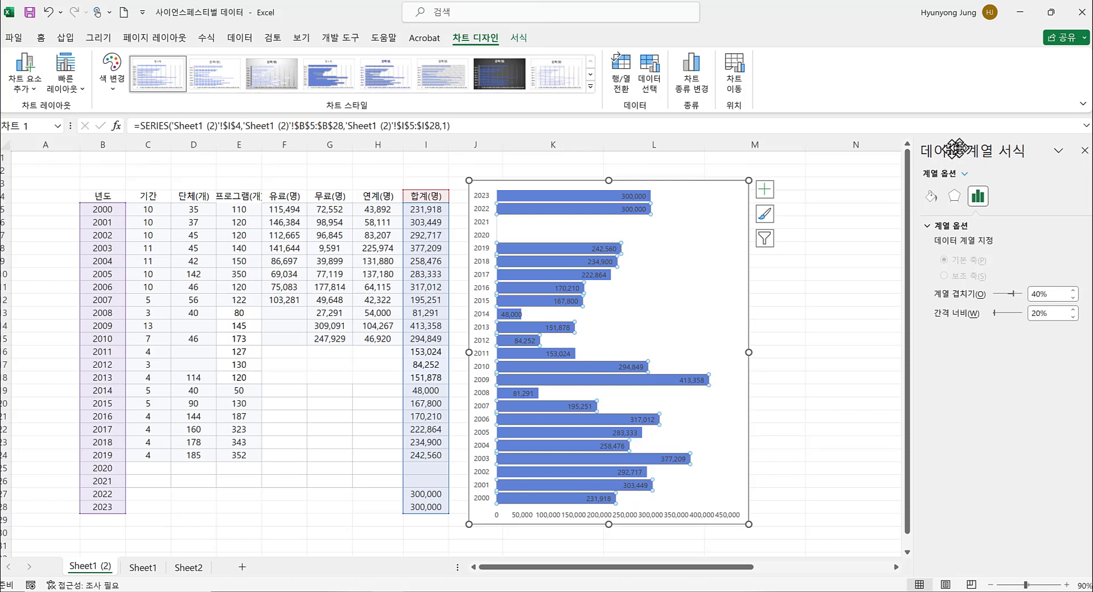
click(931, 197)
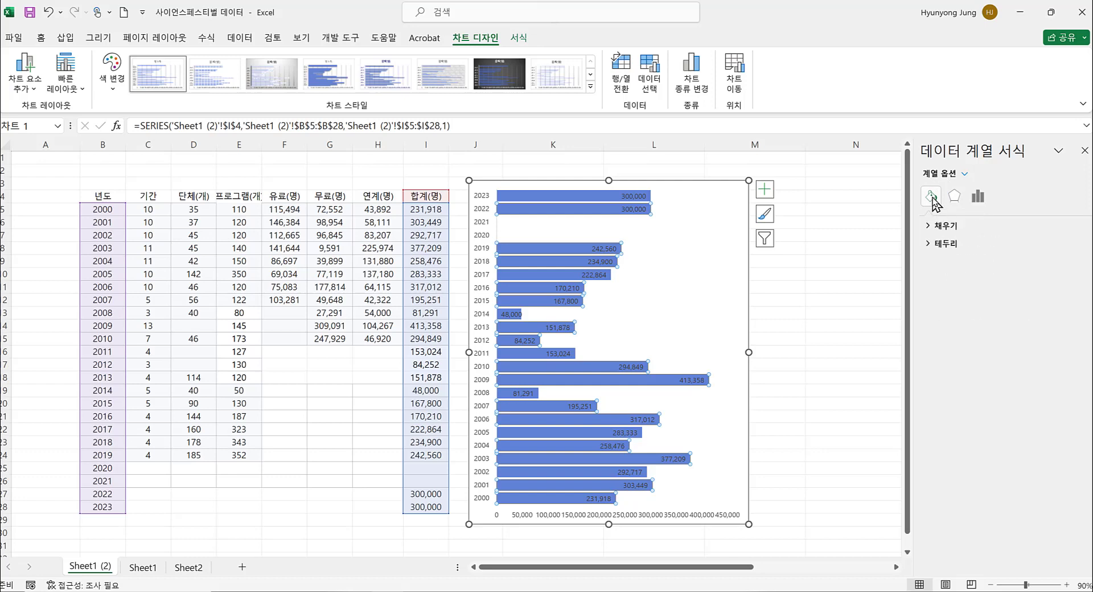
click(931, 228)
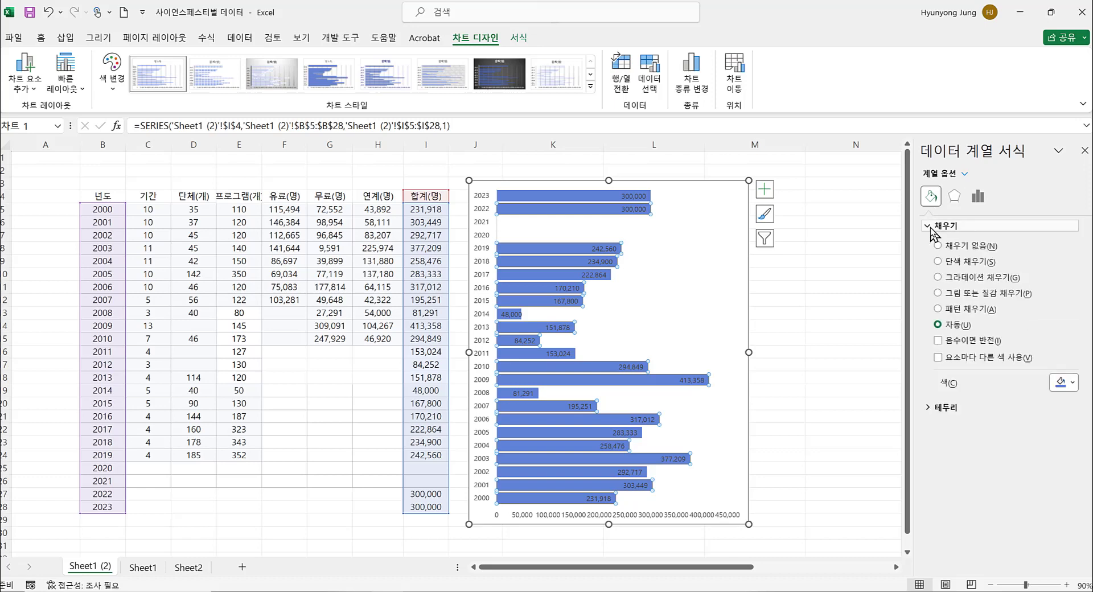
click(938, 261)
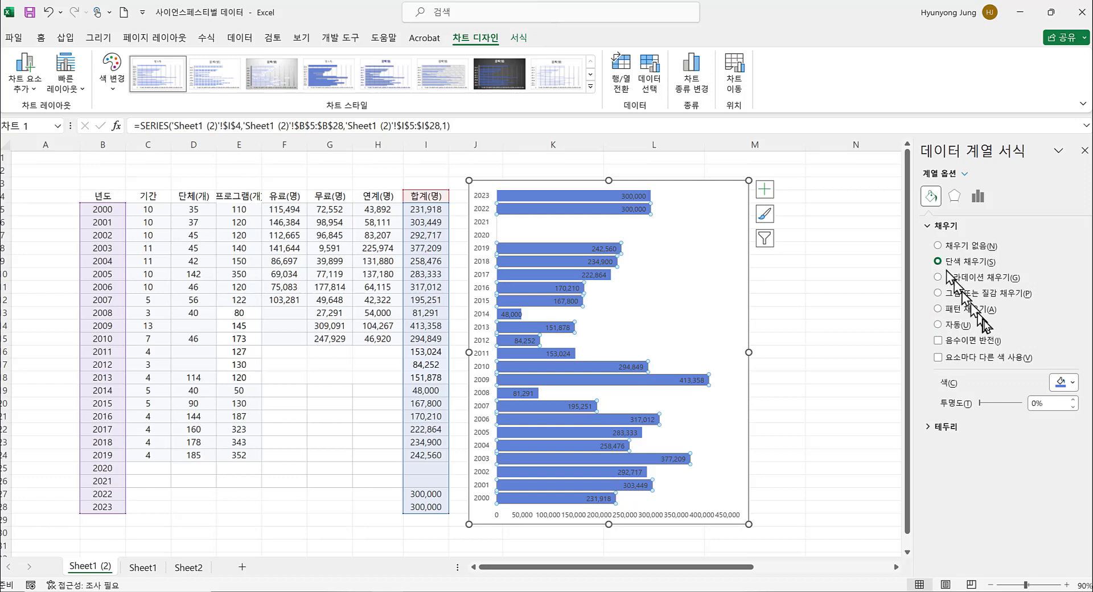
click(1073, 389)
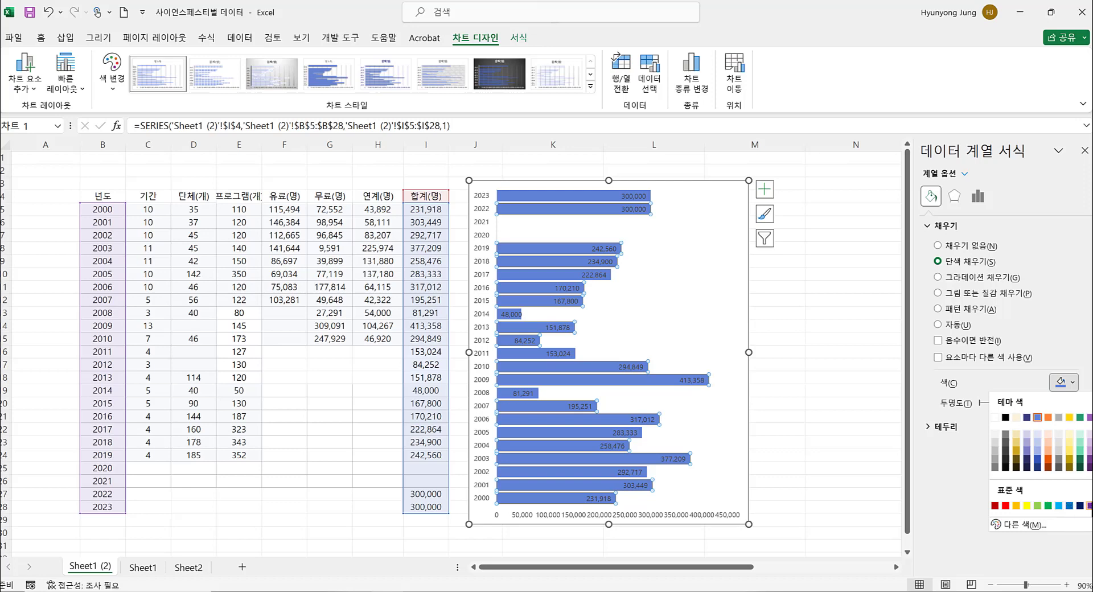
click(1089, 505)
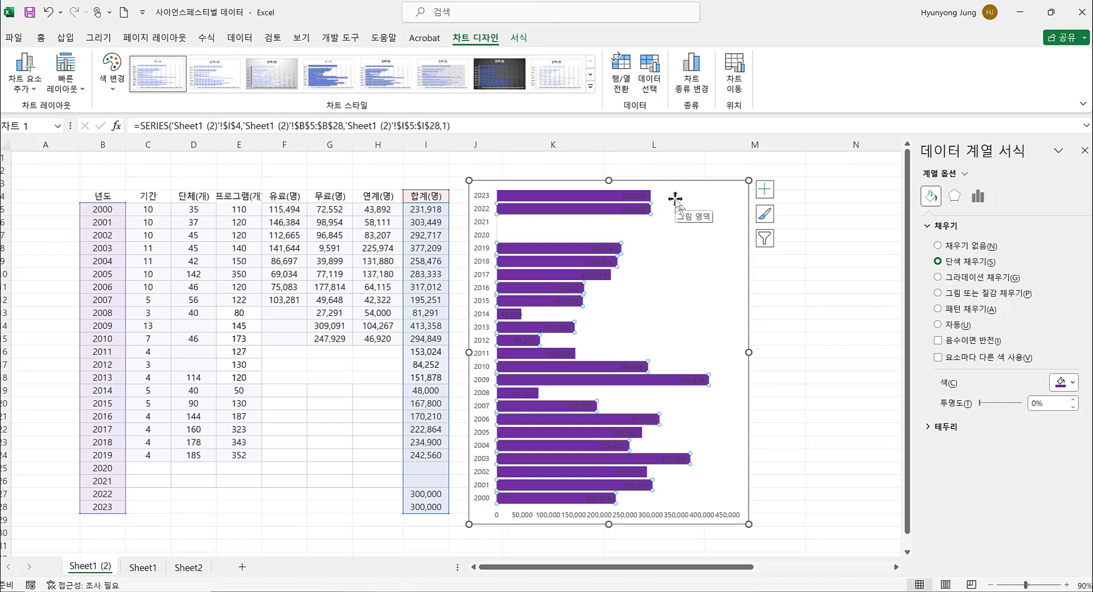
Make the data labels of the 합계(명) bars white and bold.
click(637, 197)
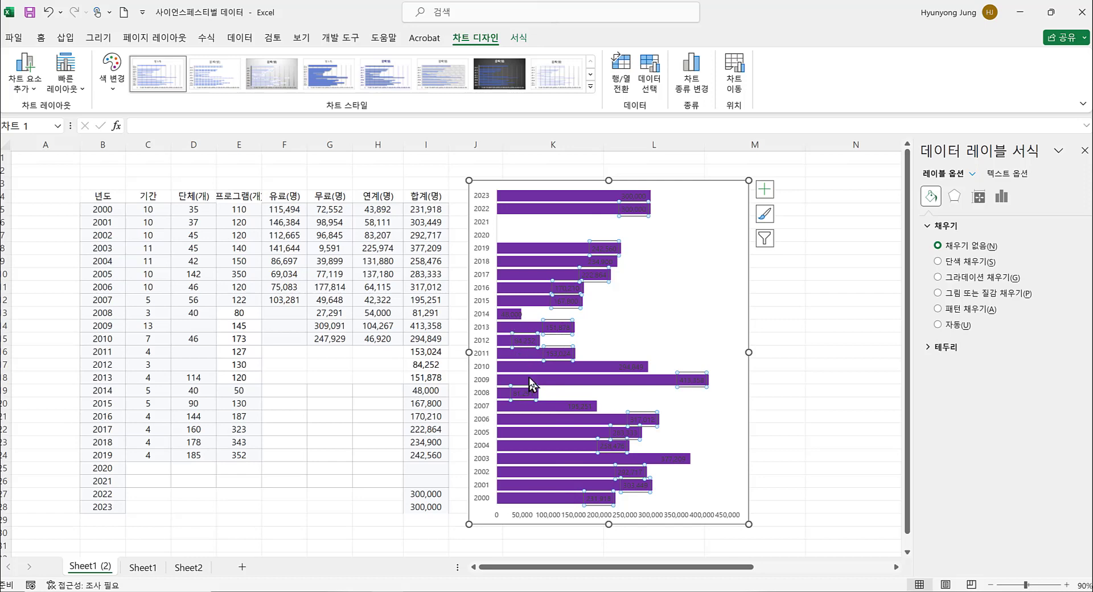
mouse_move(532, 379)
click(41, 37)
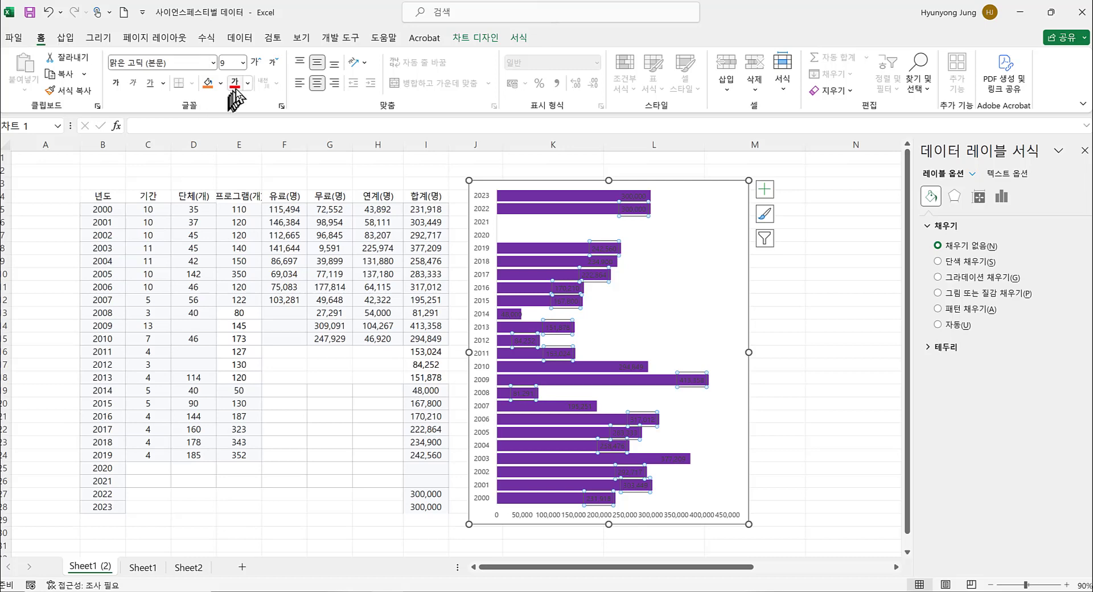
click(247, 83)
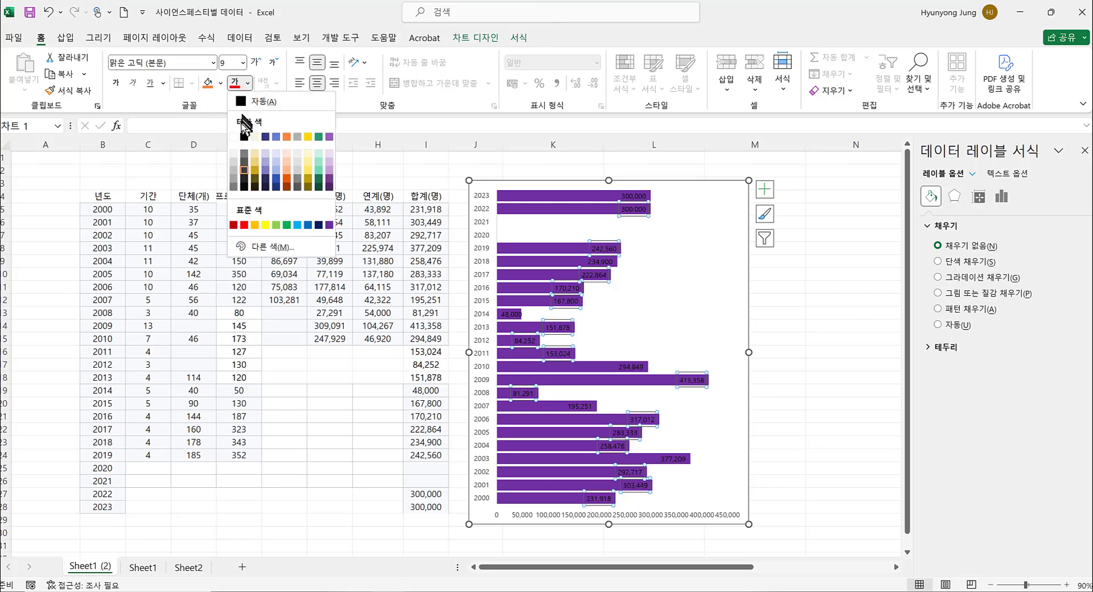
click(233, 137)
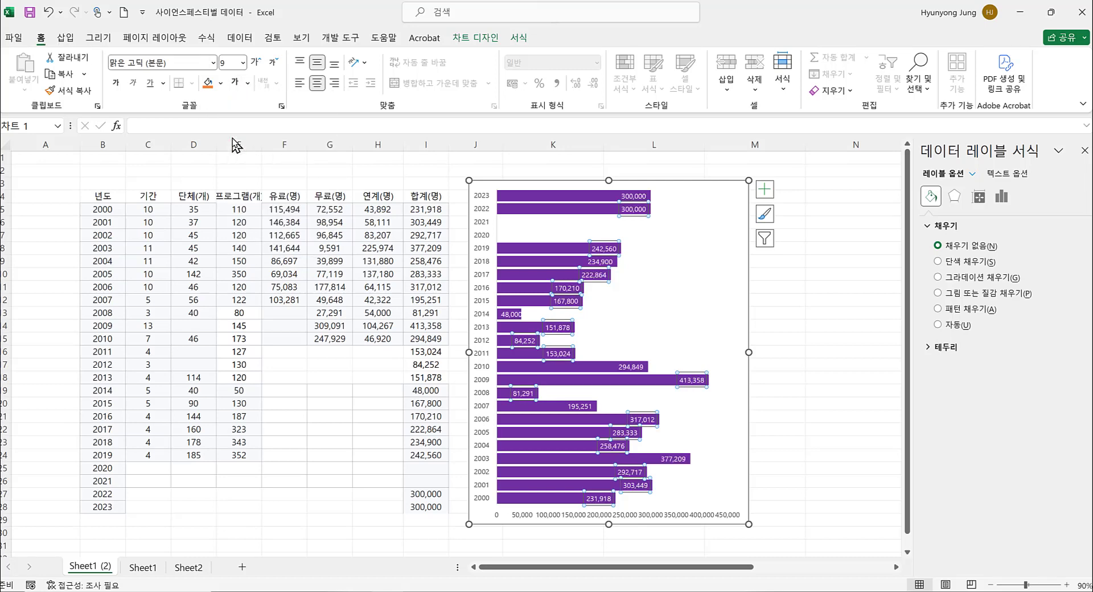
click(116, 83)
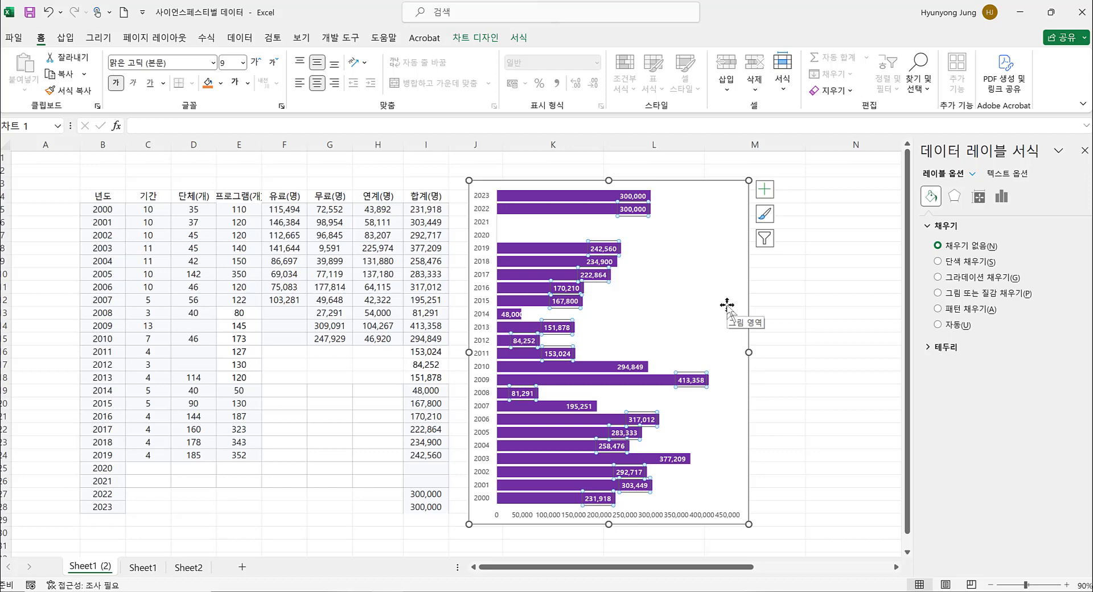
click(764, 292)
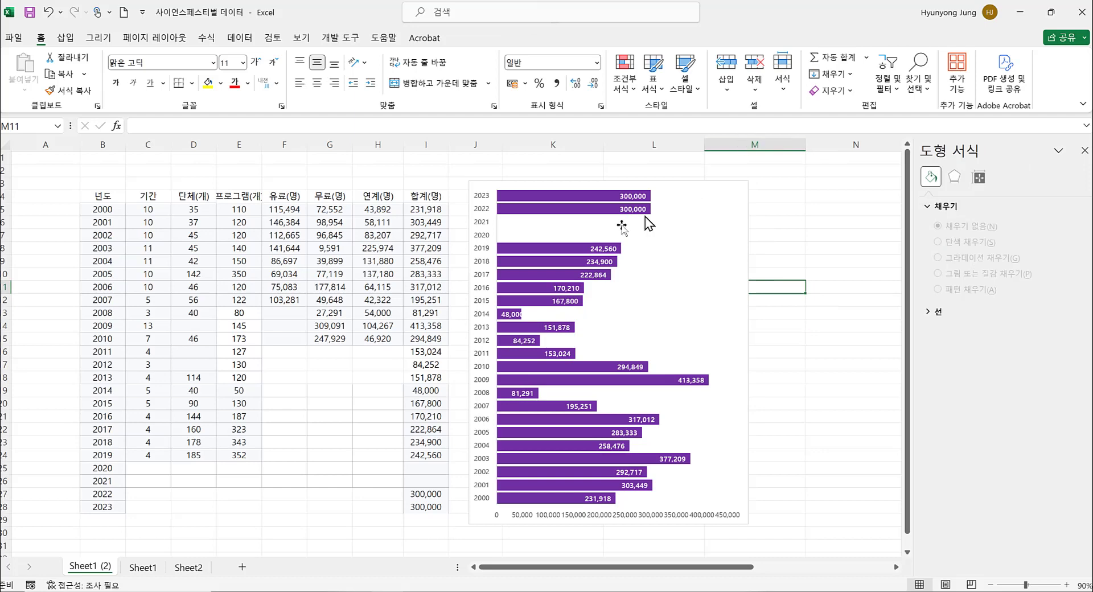
click(501, 315)
click(509, 314)
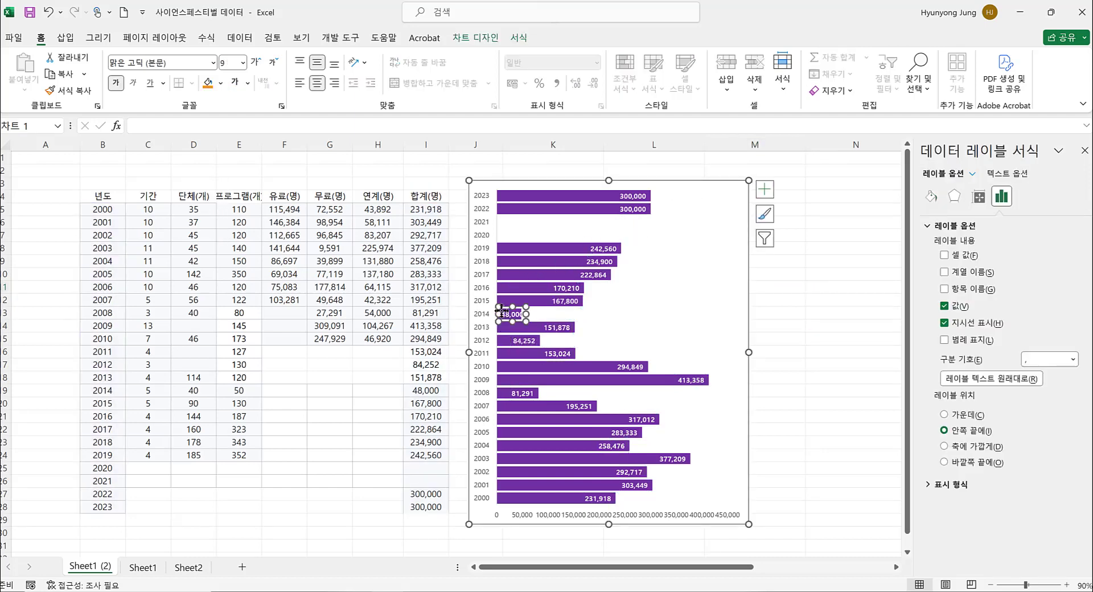
click(499, 344)
click(506, 366)
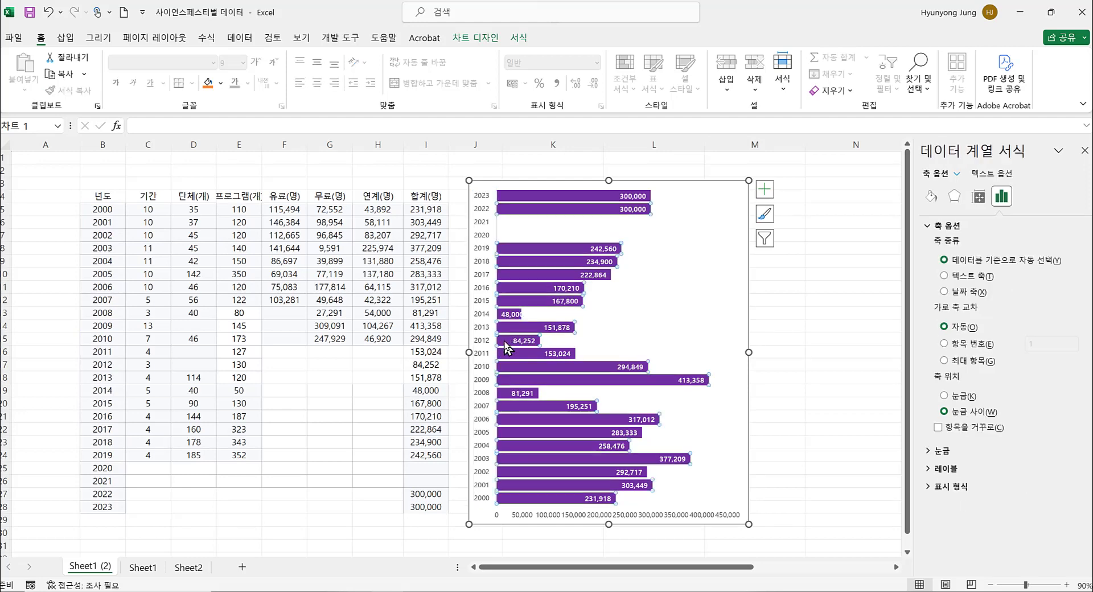
click(510, 393)
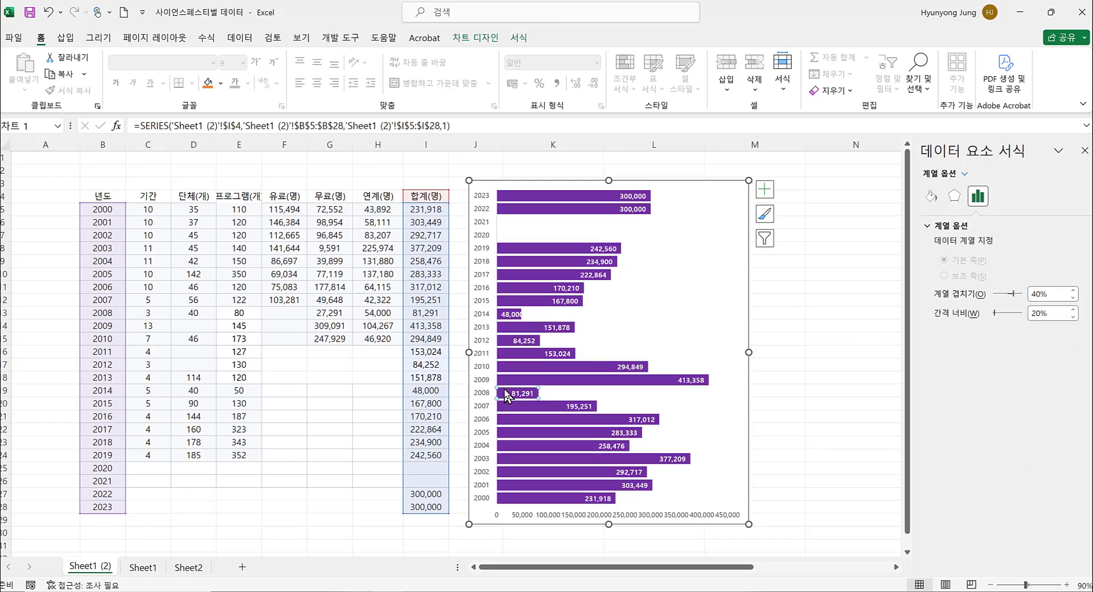
click(510, 342)
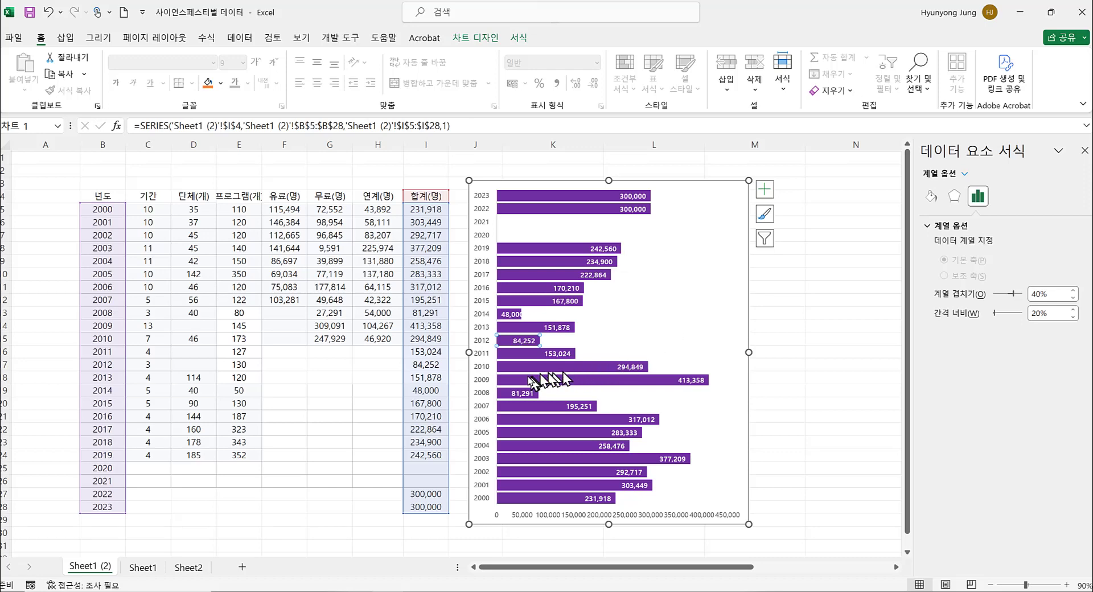
click(761, 325)
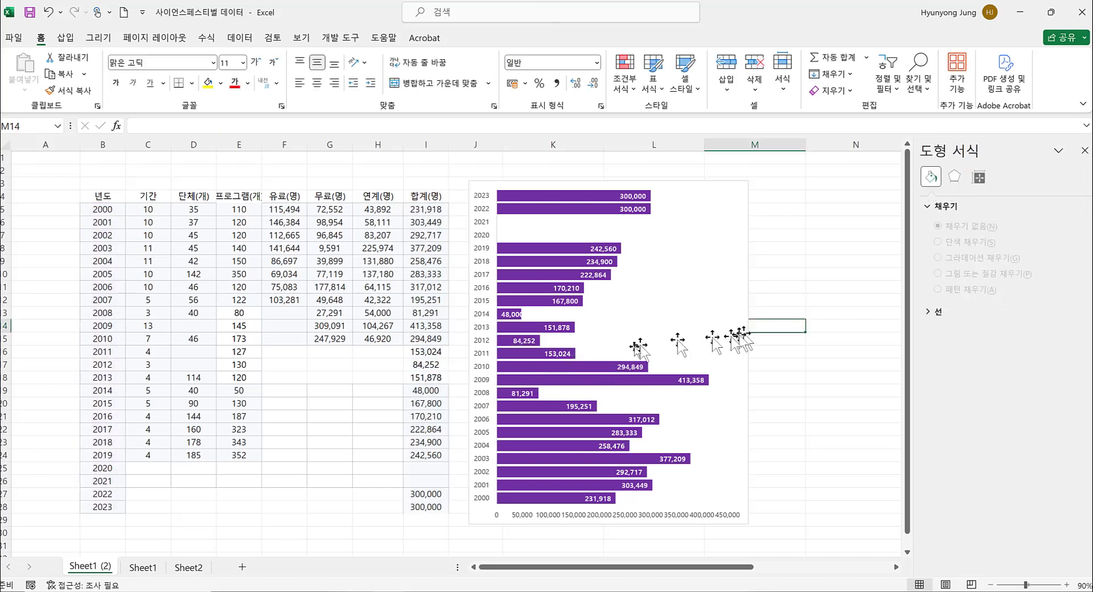
mouse_move(514, 369)
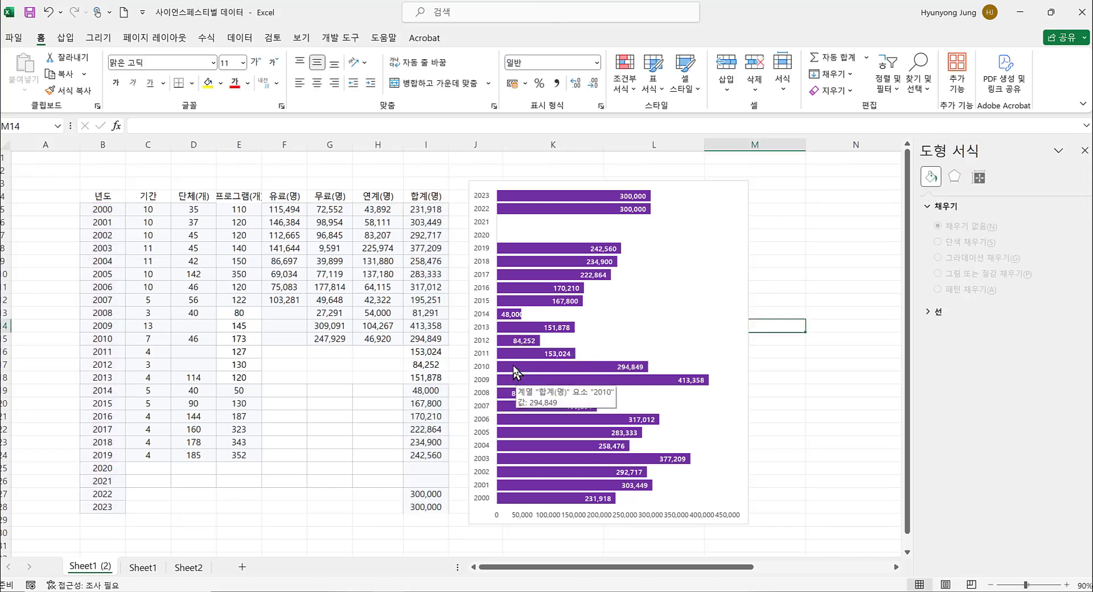
click(513, 370)
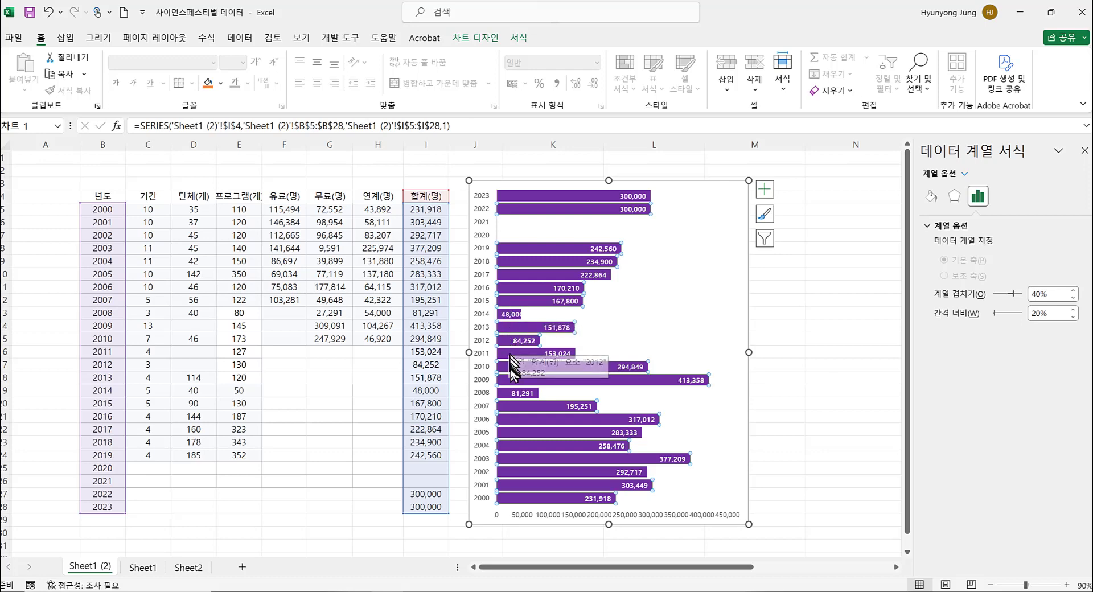
mouse_move(509, 395)
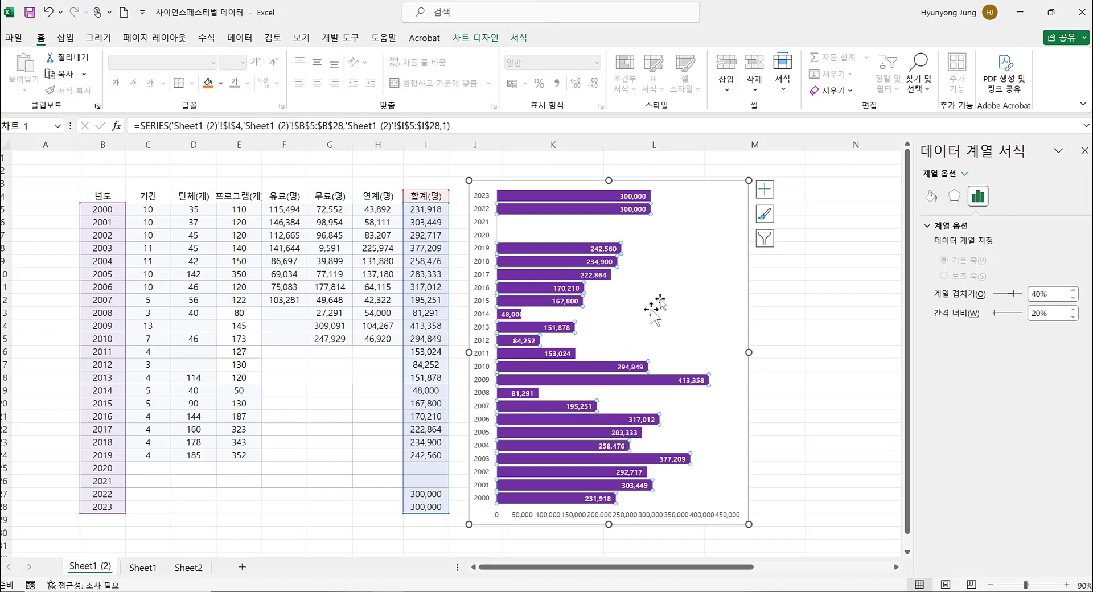
click(771, 340)
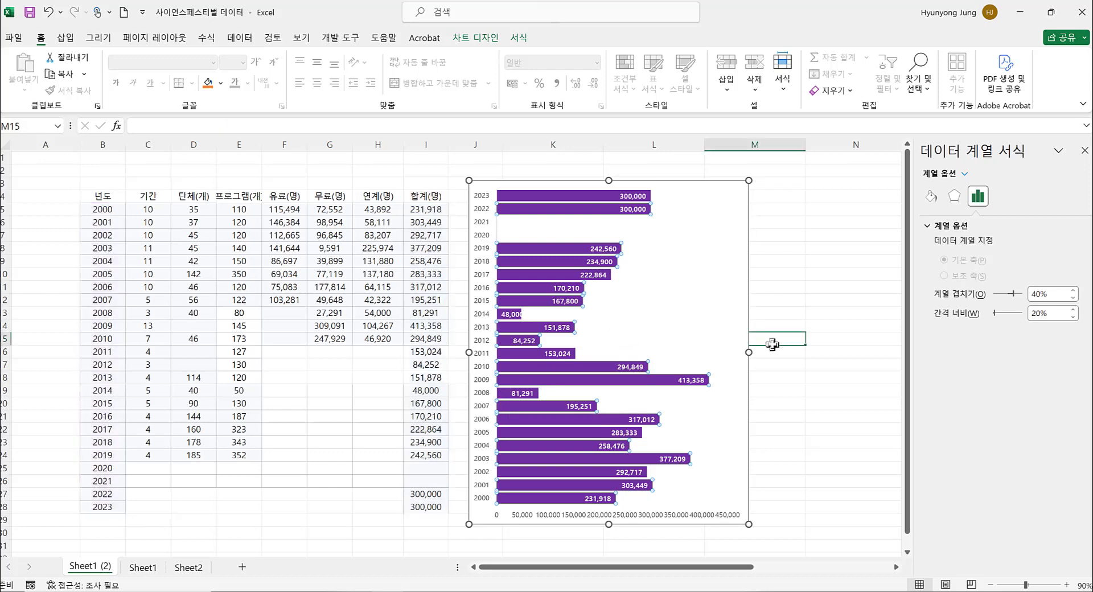
click(819, 304)
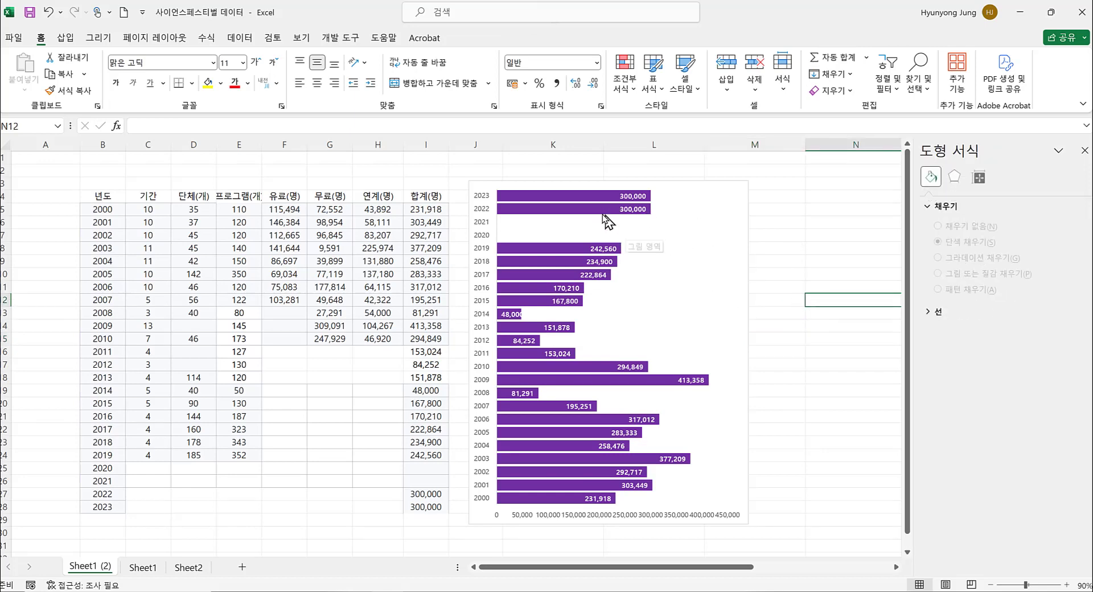
Recolour only the 2008 bar of the 합계(명) series with the standard orange fill.
mouse_move(586, 199)
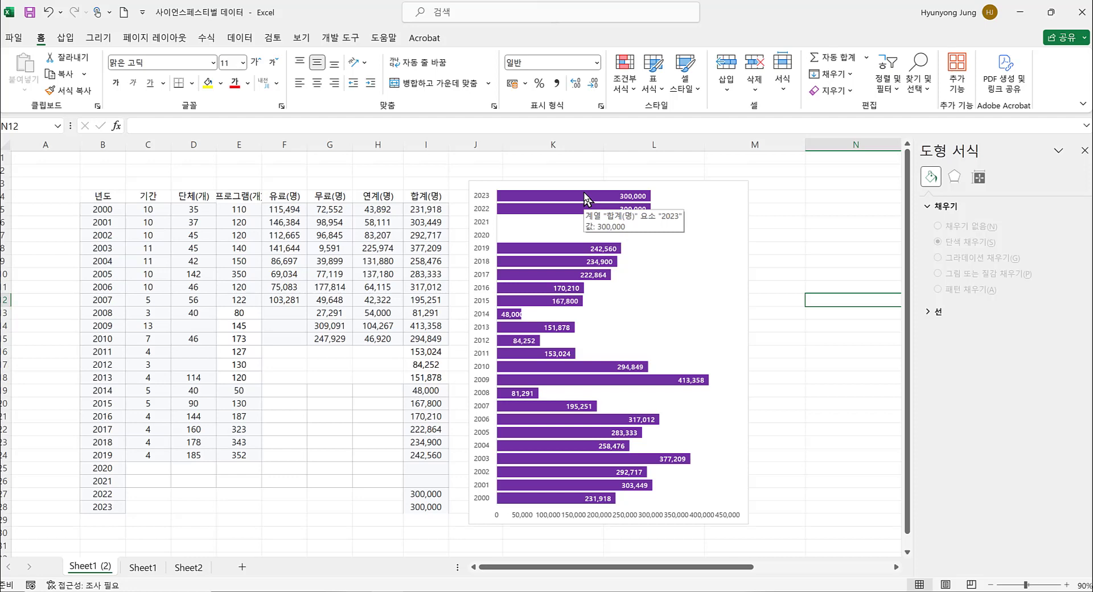
click(557, 373)
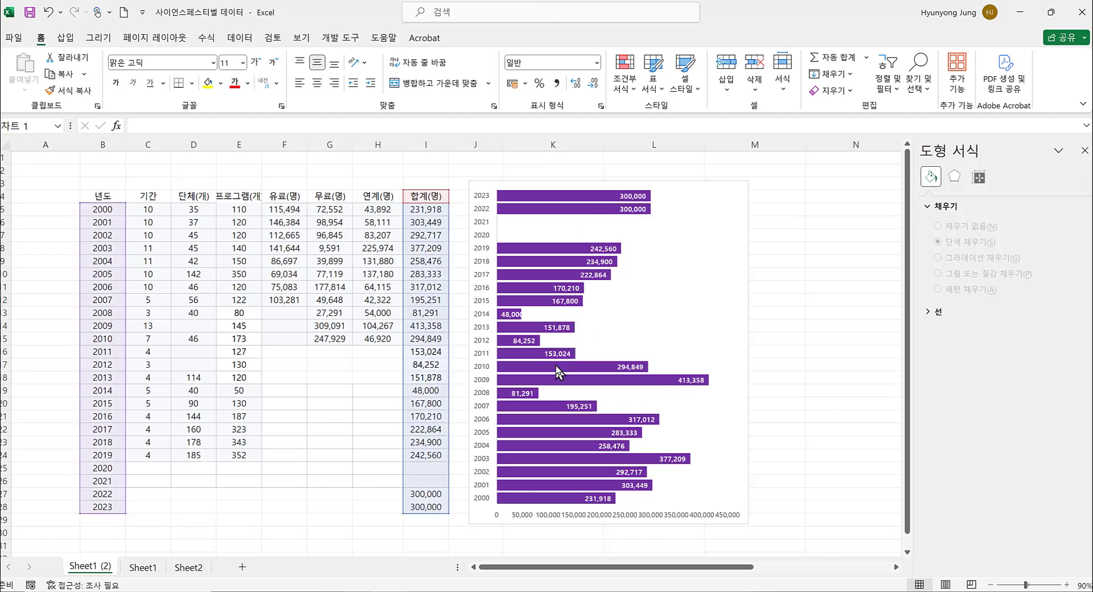
click(557, 373)
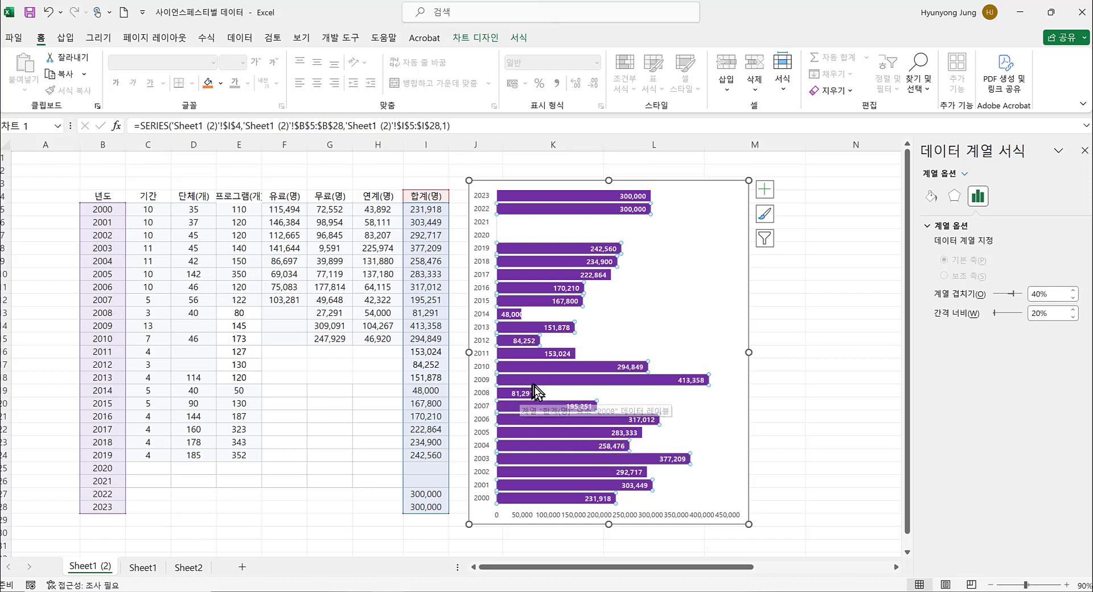
click(506, 397)
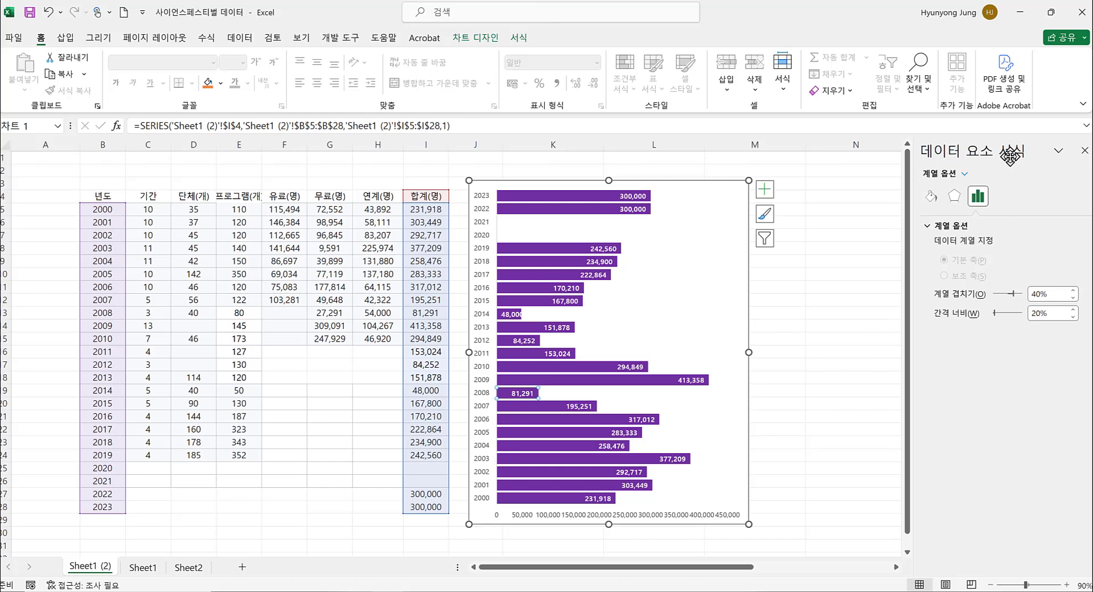
click(930, 198)
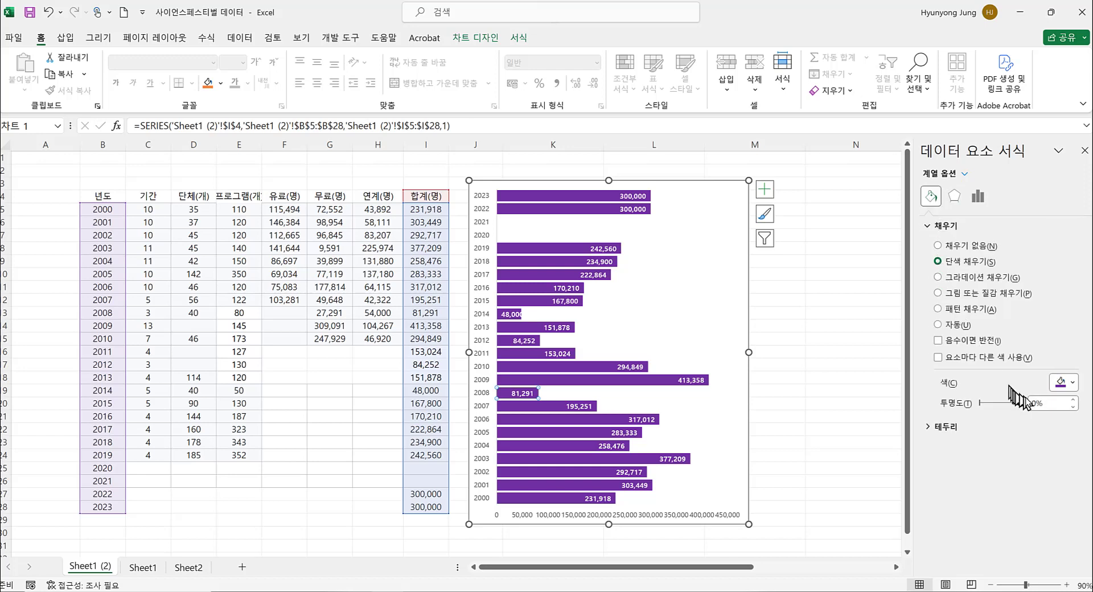
click(1073, 383)
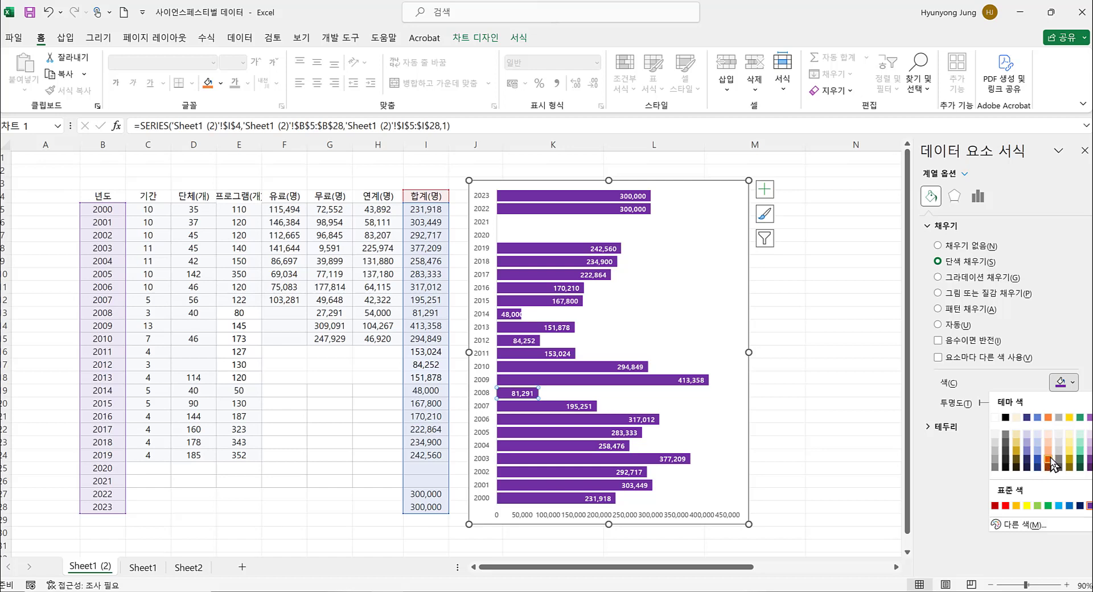
click(1016, 505)
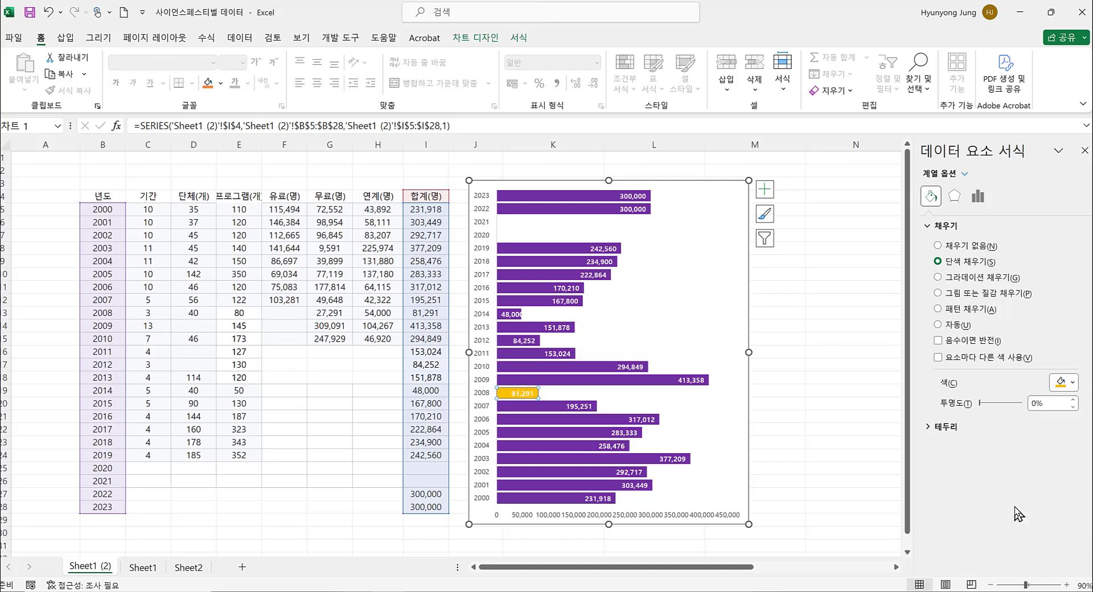
Give the individual 2012 and 2014 bars the same standard orange fill as the 2008 bar.
click(502, 343)
click(1071, 383)
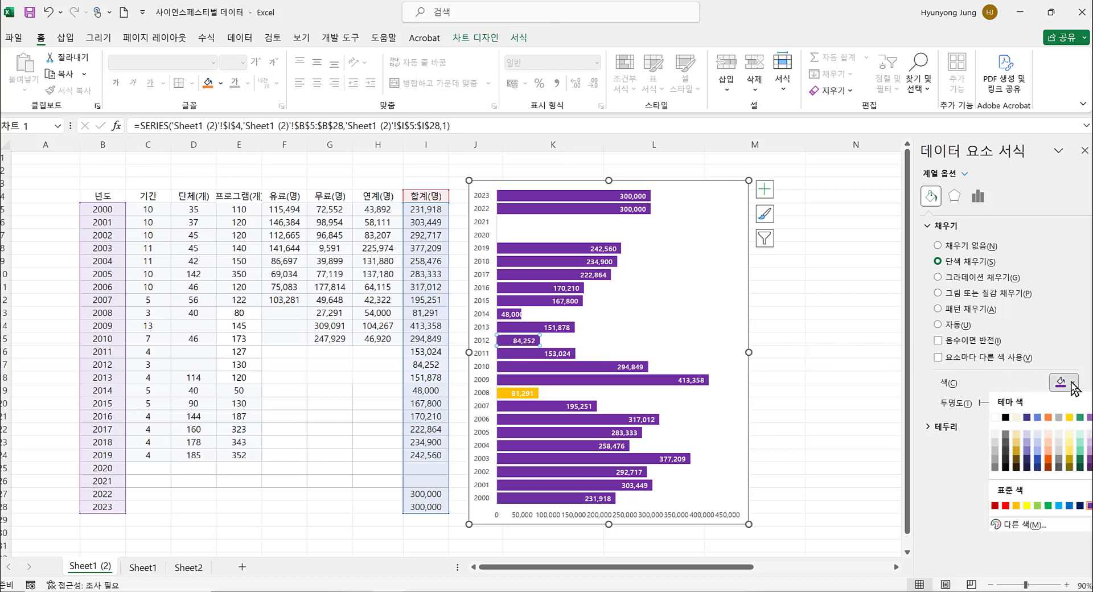
click(1016, 505)
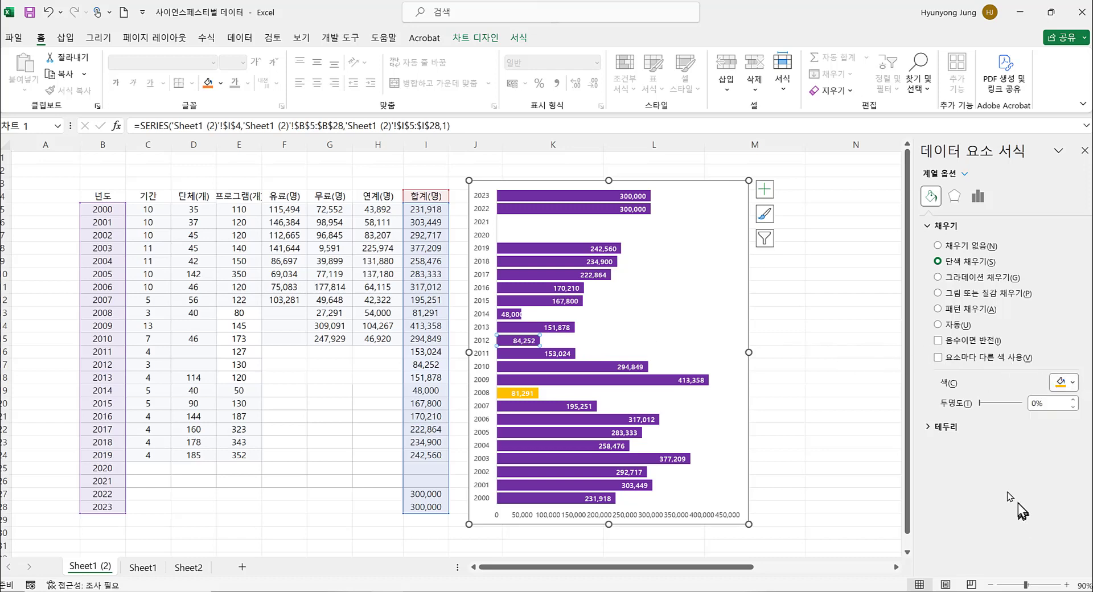
click(501, 317)
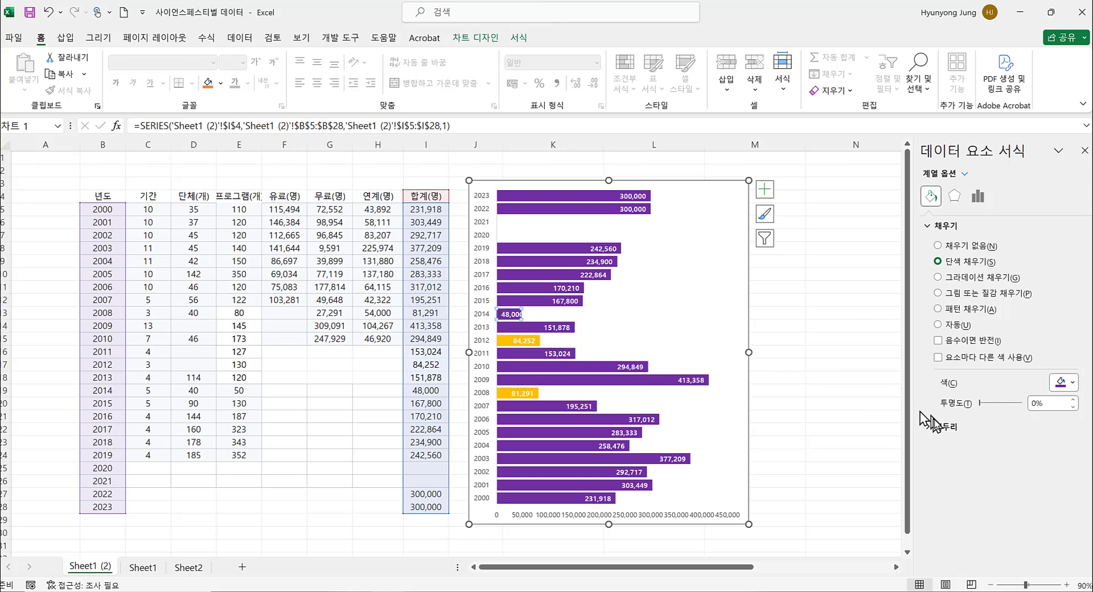
click(1073, 387)
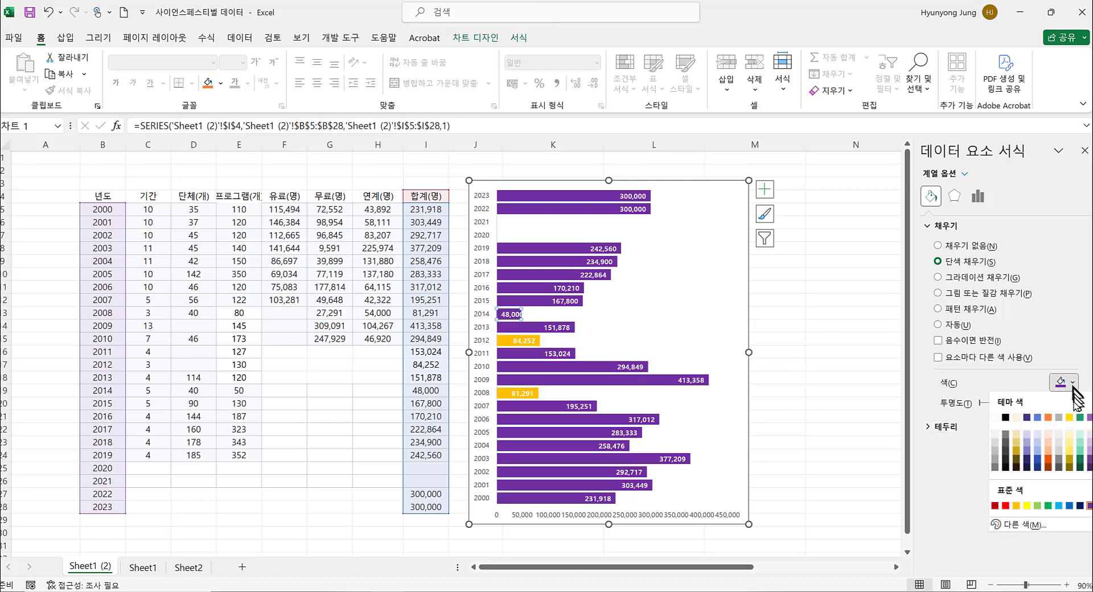
click(1016, 505)
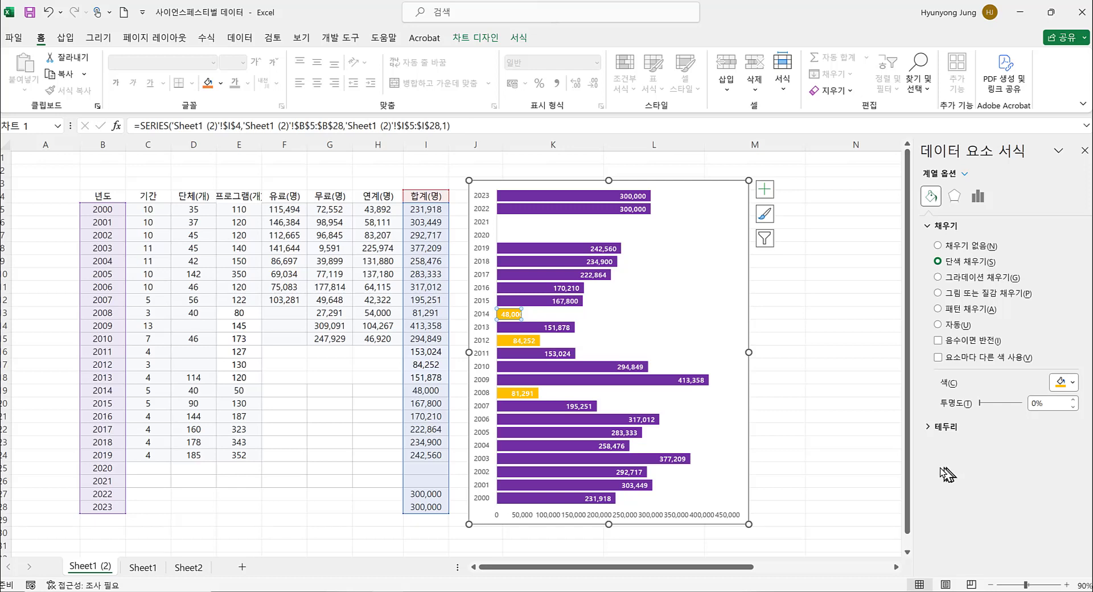
Change the fill of only the 2009 bar to the standard blue.
click(616, 382)
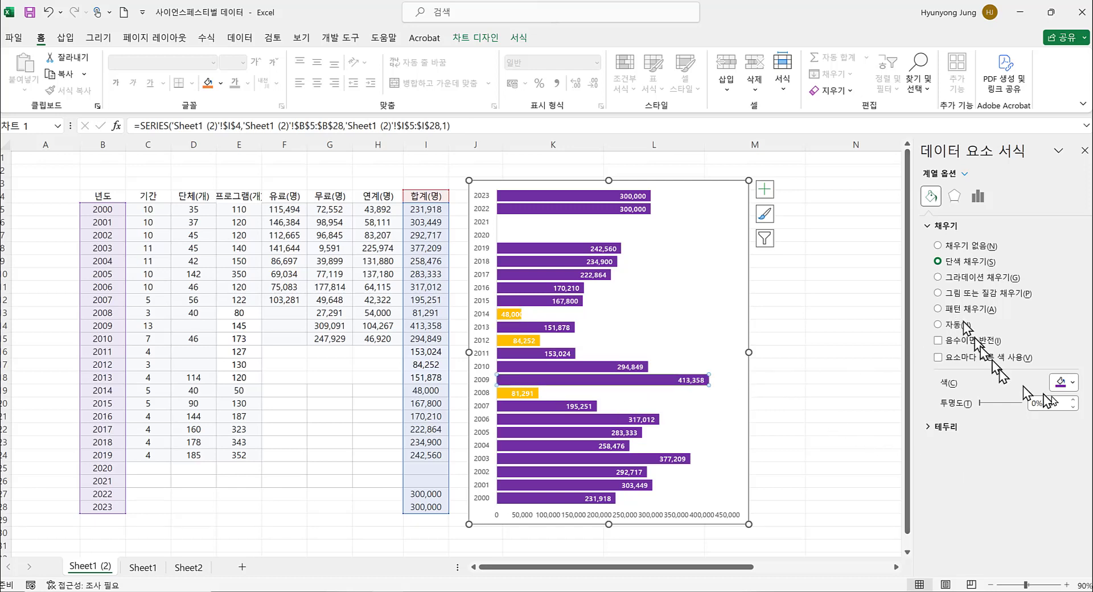
click(1073, 382)
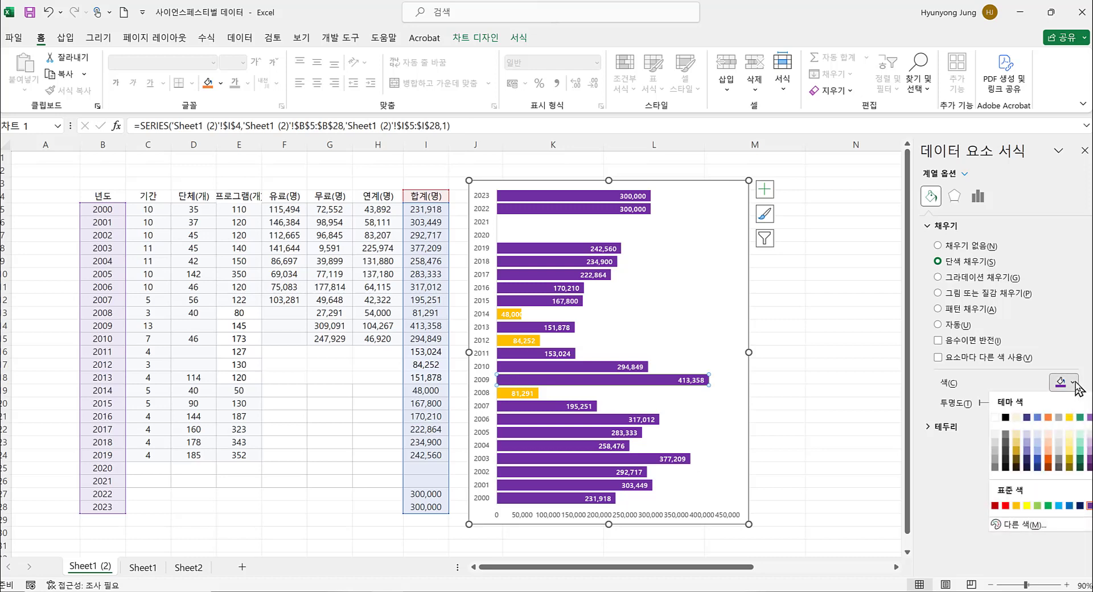
click(1068, 505)
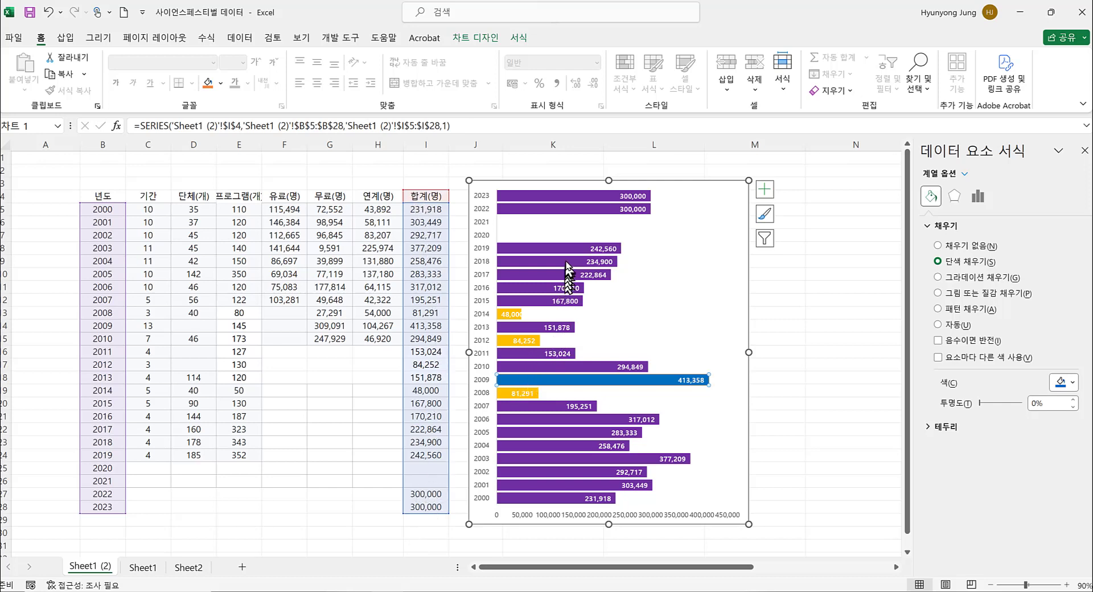
click(600, 197)
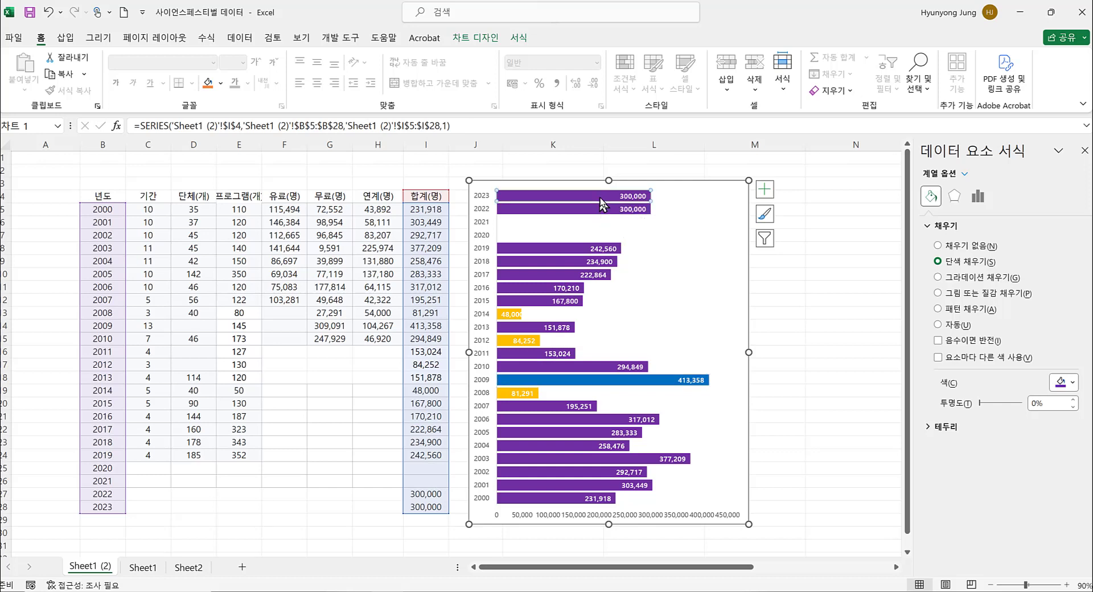
click(775, 261)
click(598, 206)
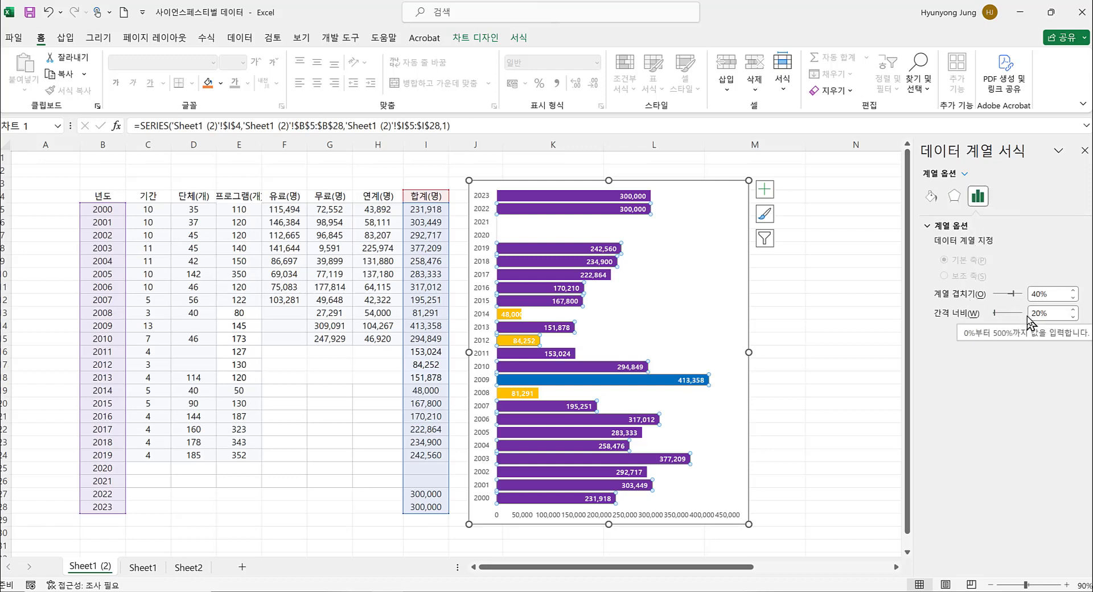
click(931, 196)
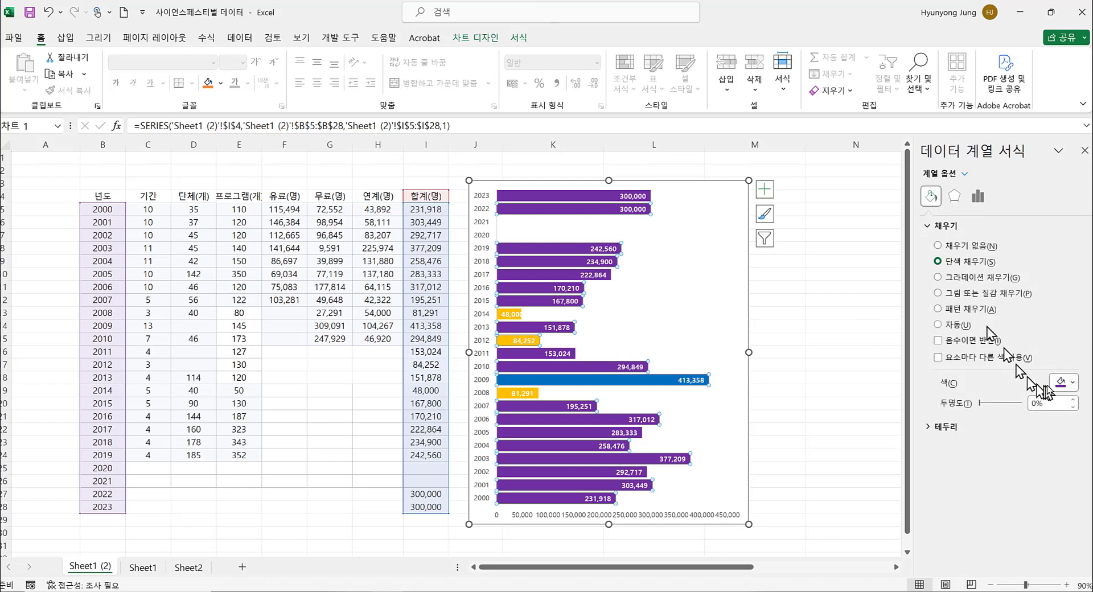
click(1070, 390)
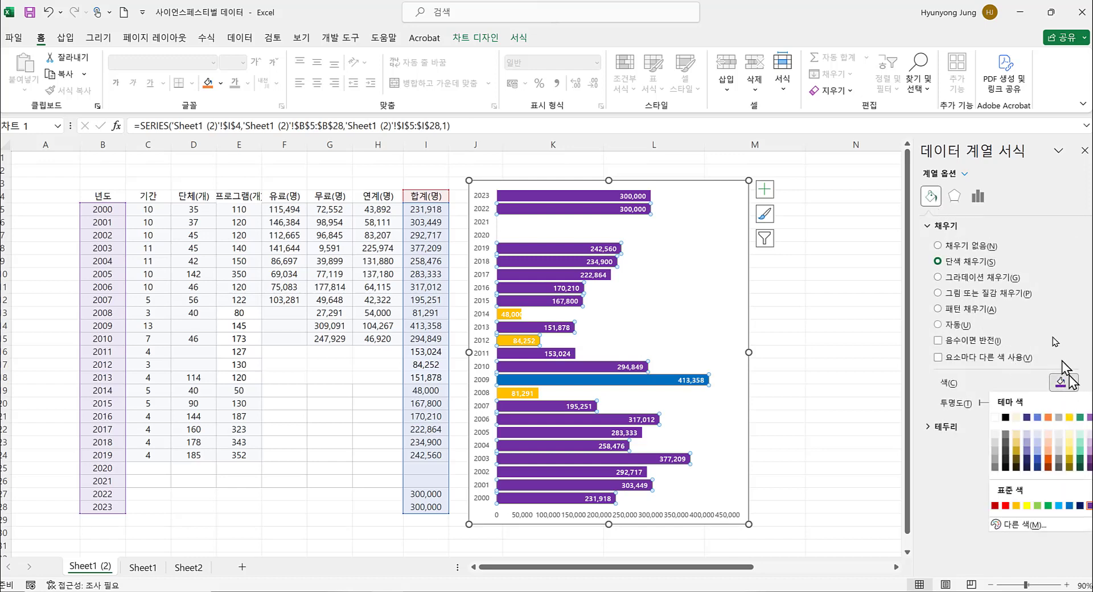
click(1051, 319)
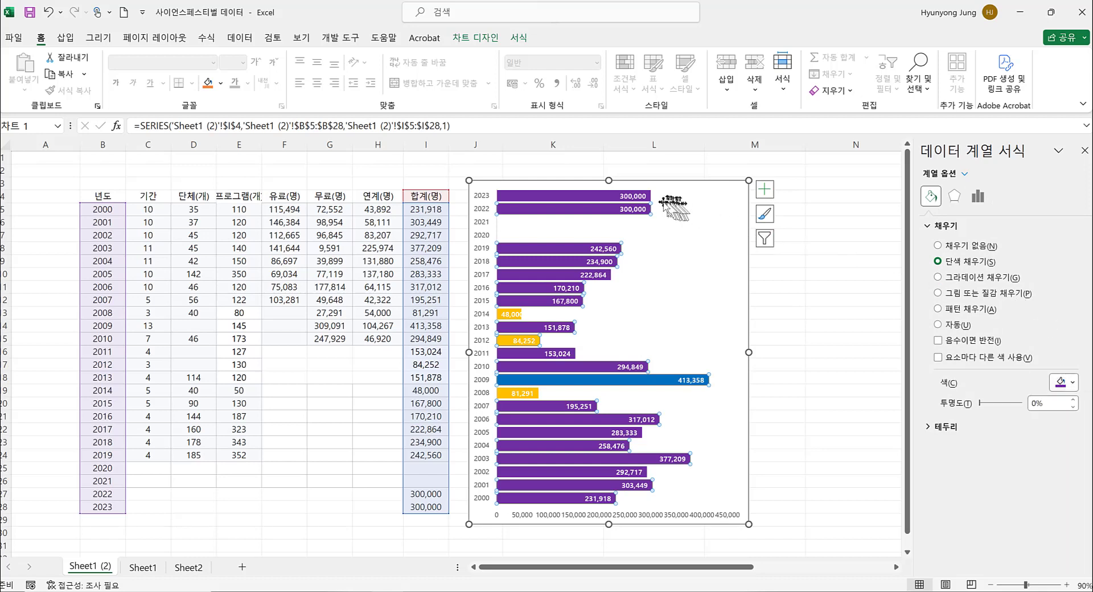
click(642, 196)
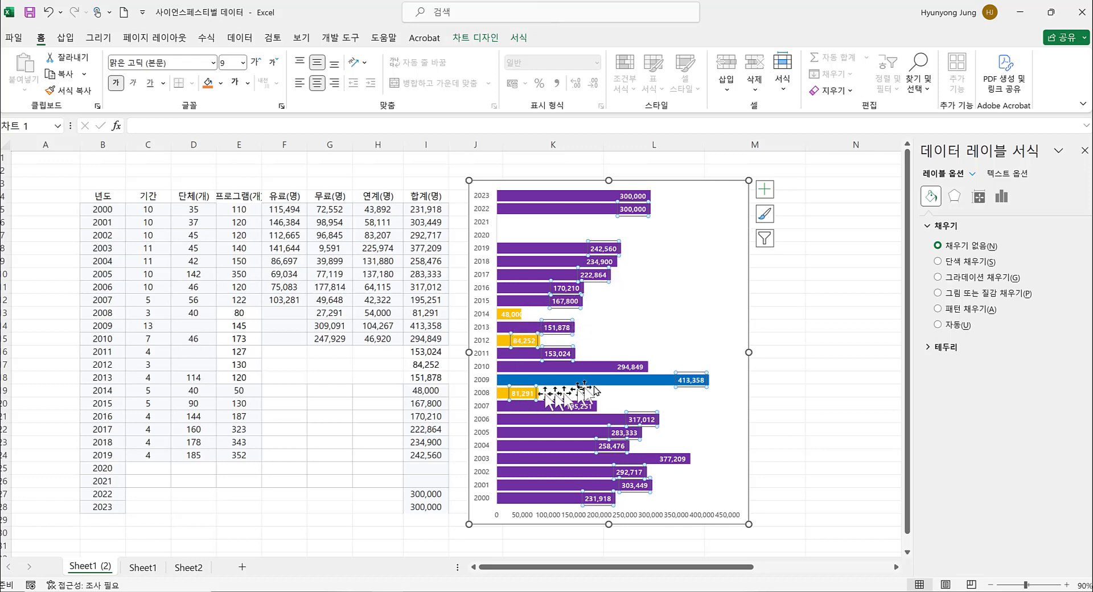
mouse_move(609, 380)
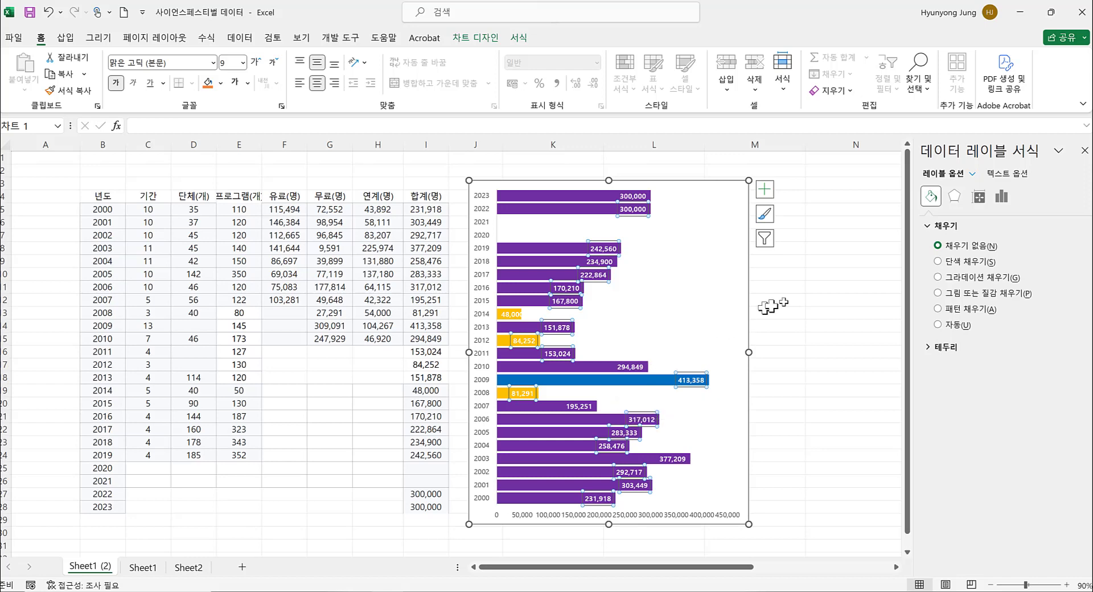
click(806, 308)
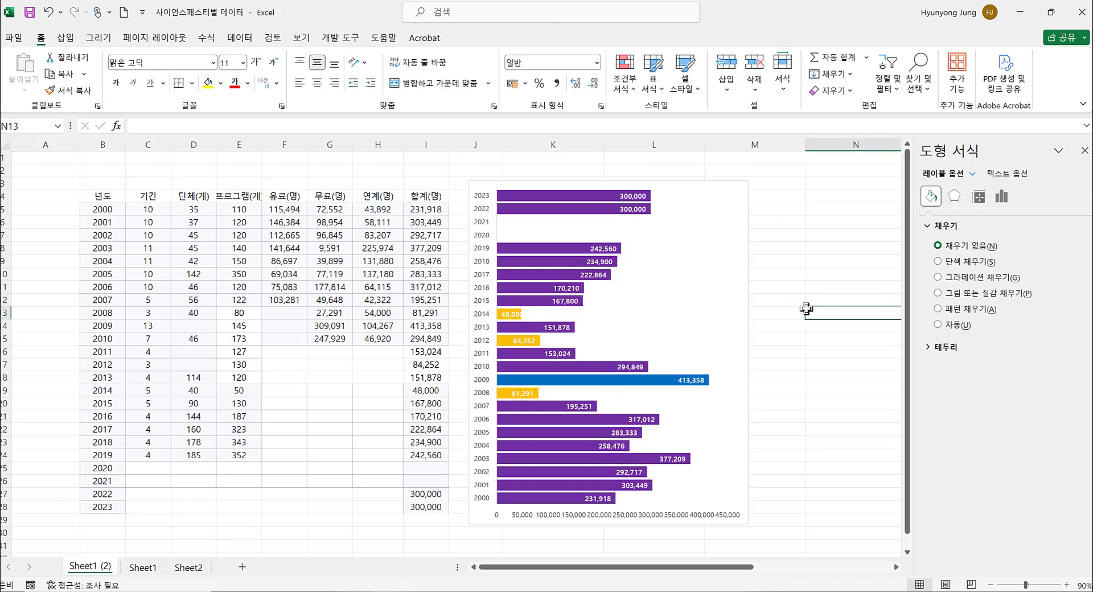